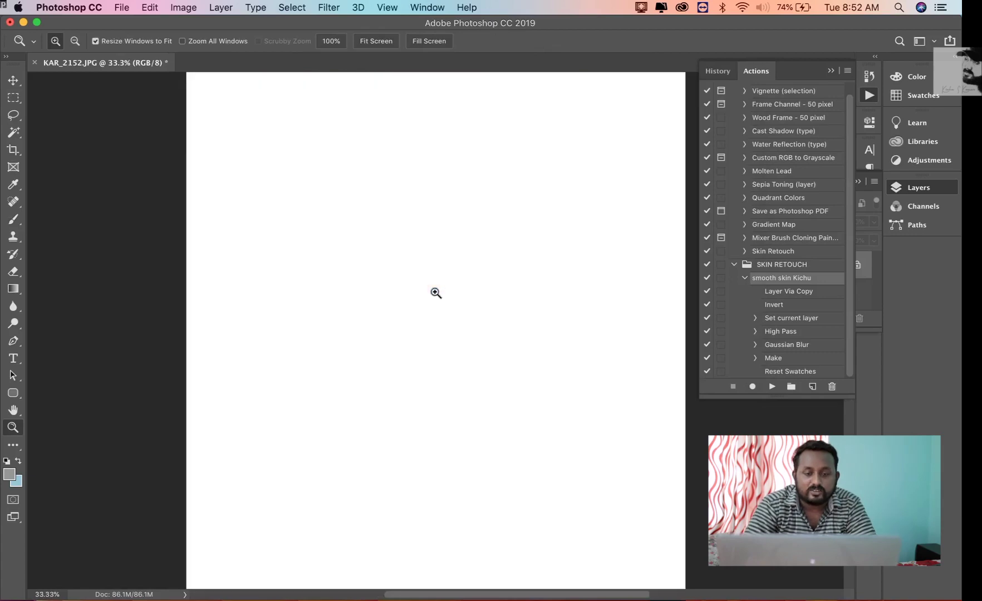
# Duplicate the Background layer of the portrait onto a new layer.
pyautogui.scroll(10, 435, 293)
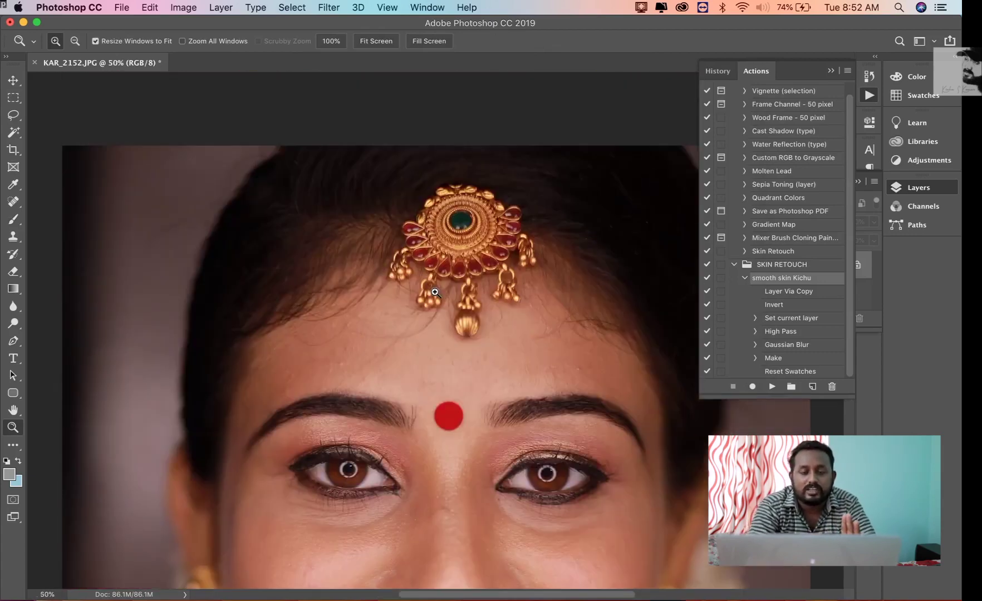
pyautogui.click(830, 70)
pyautogui.scroll(-10, 421, 148)
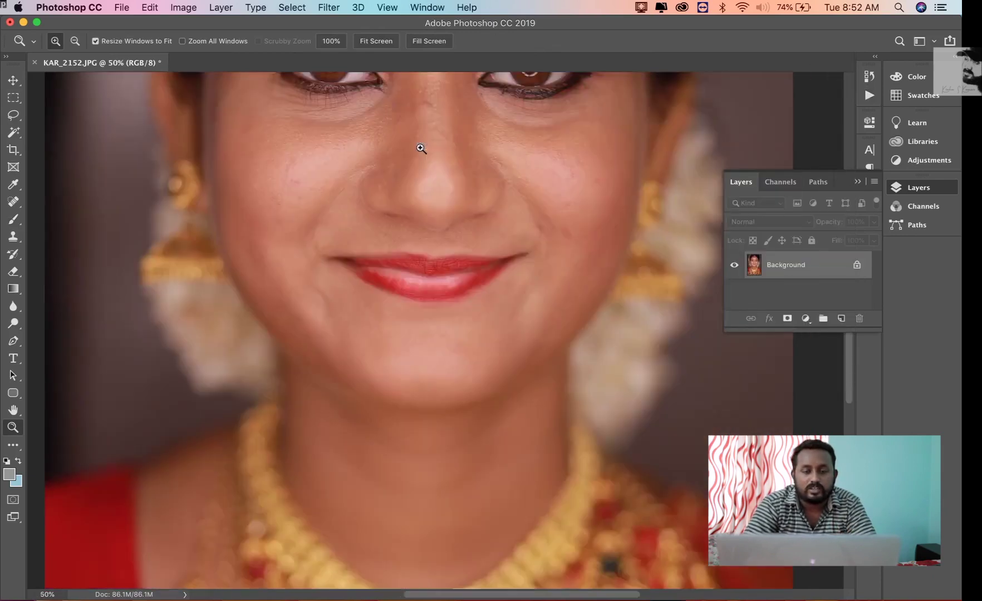
pyautogui.scroll(1, 421, 148)
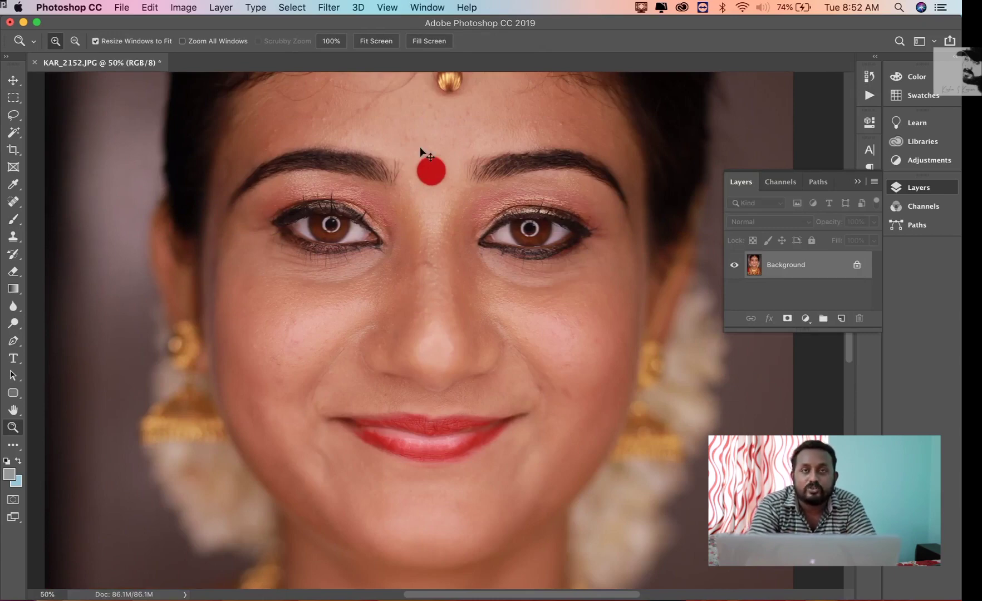
pyautogui.press('super+j')
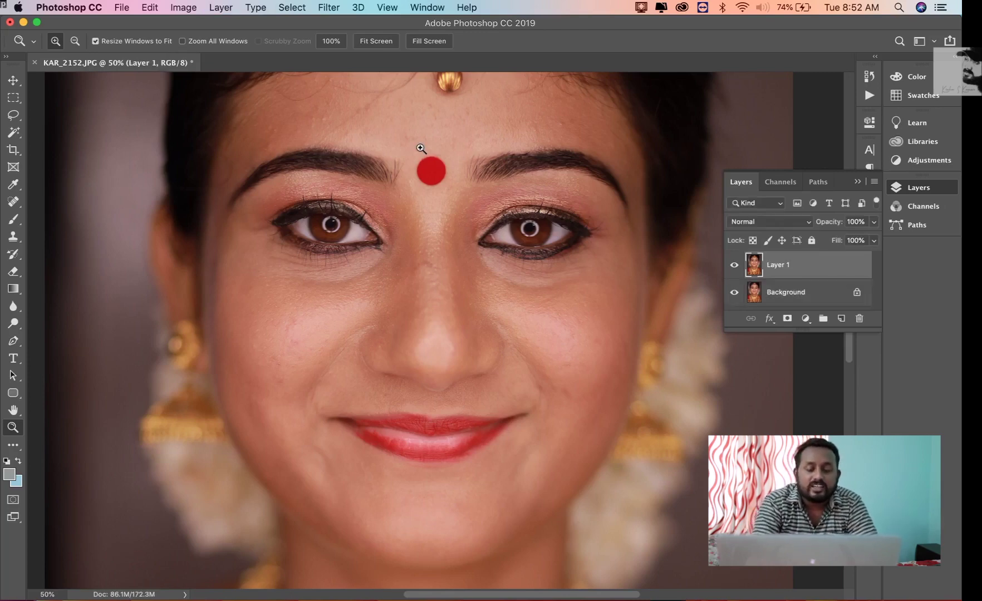
# Invert the colours of the duplicated layer and set its blend mode to Vivid Light.
pyautogui.click(421, 148)
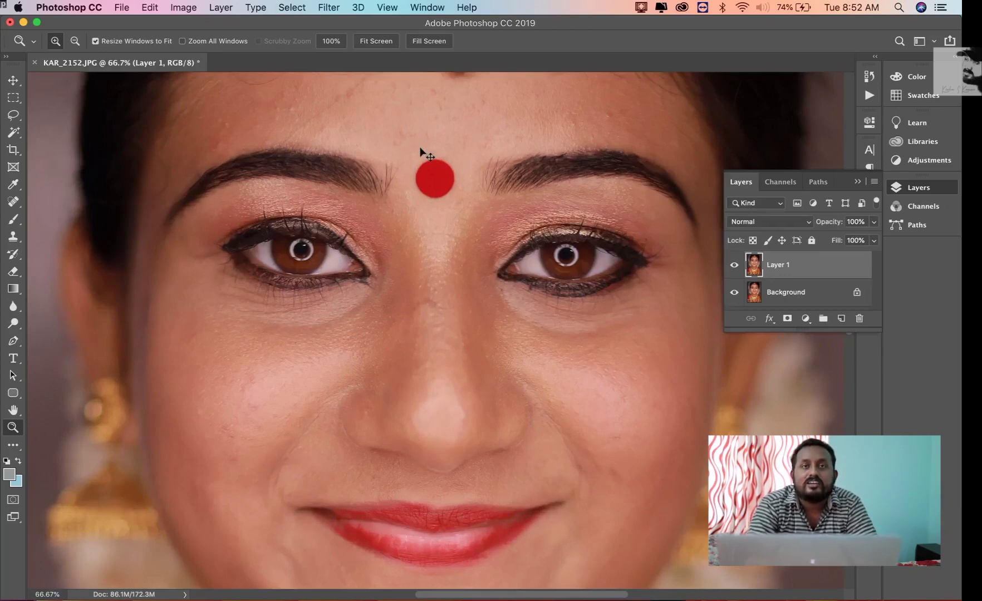
pyautogui.press('super+i')
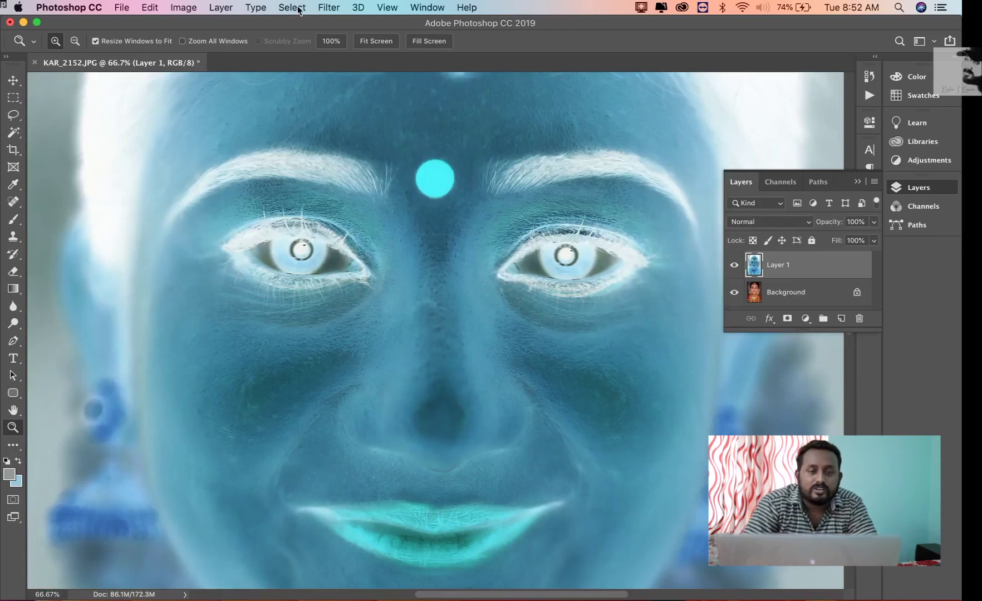
pyautogui.click(782, 221)
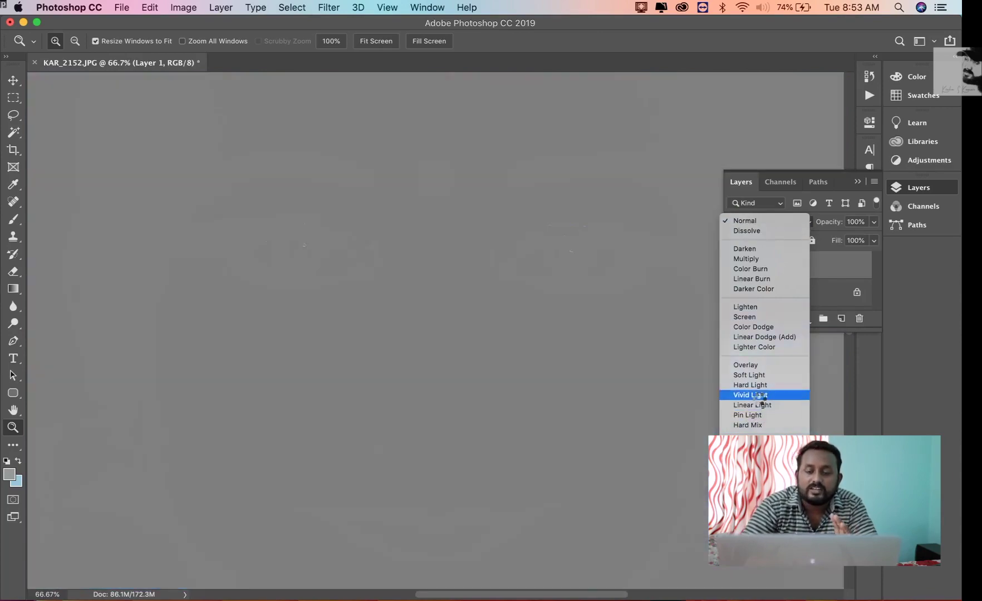
pyautogui.click(762, 395)
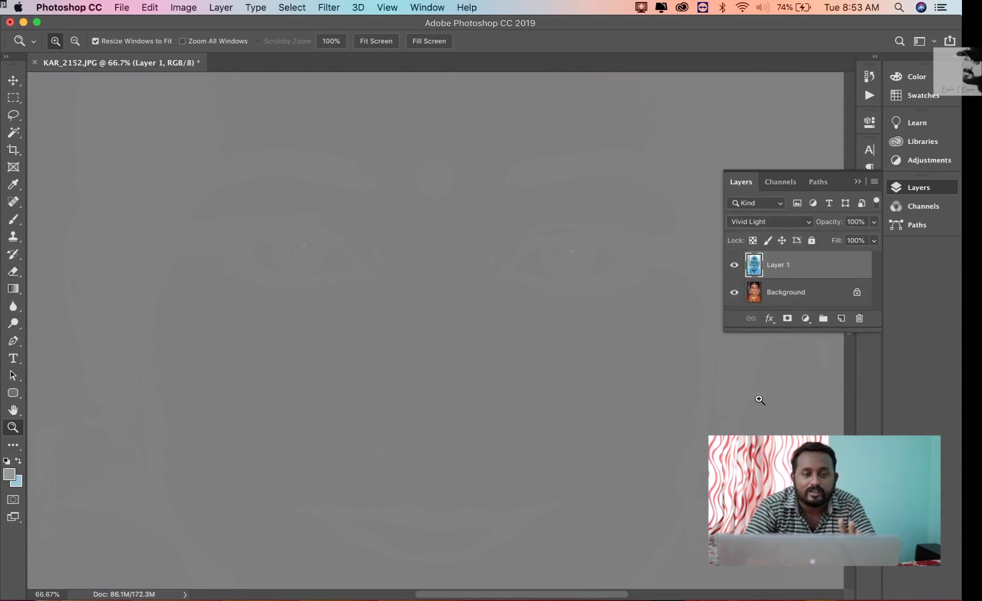
# Apply a High Pass filter with a radius of 24 pixels to the inverted layer.
pyautogui.click(759, 399)
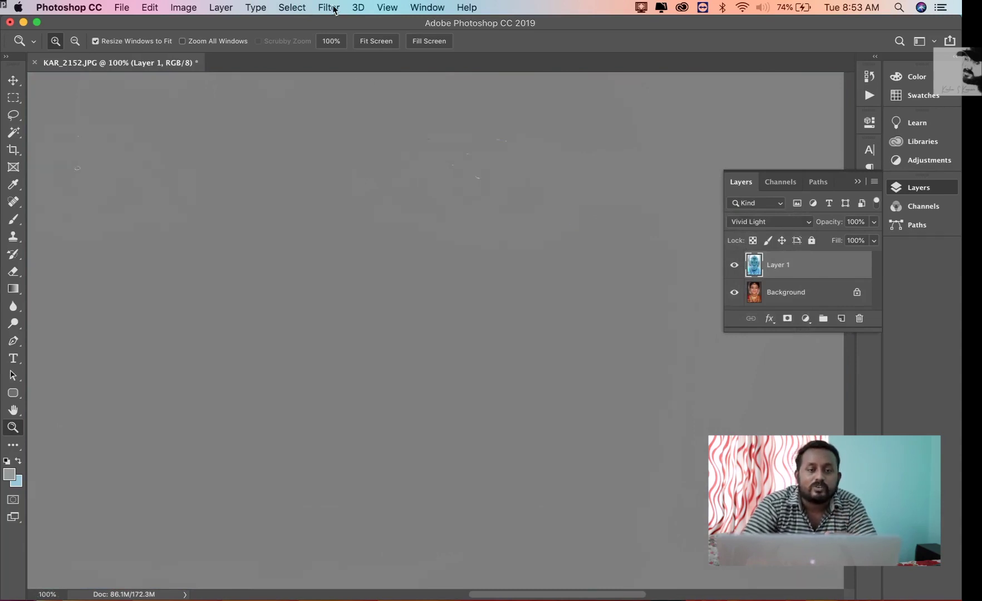
pyautogui.click(333, 8)
pyautogui.moveTo(399, 287)
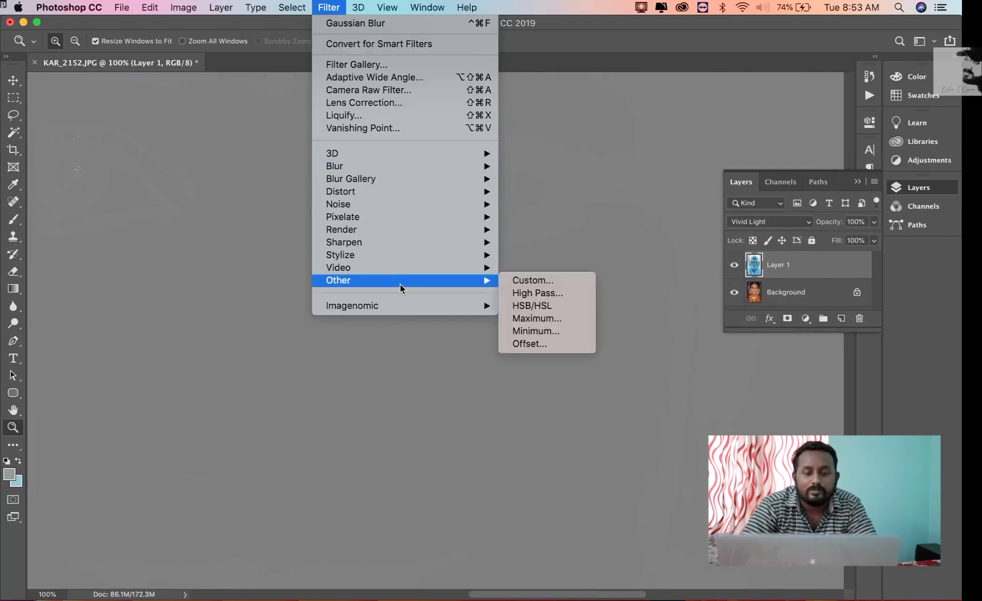
pyautogui.click(549, 300)
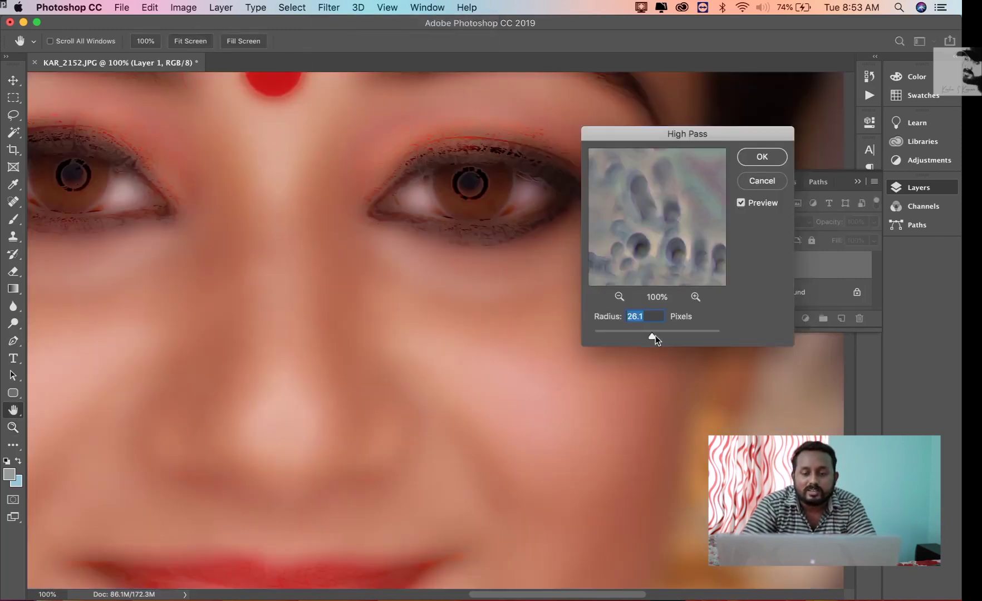
pyautogui.moveTo(655, 336); pyautogui.dragTo(607, 334)
pyautogui.click(616, 334)
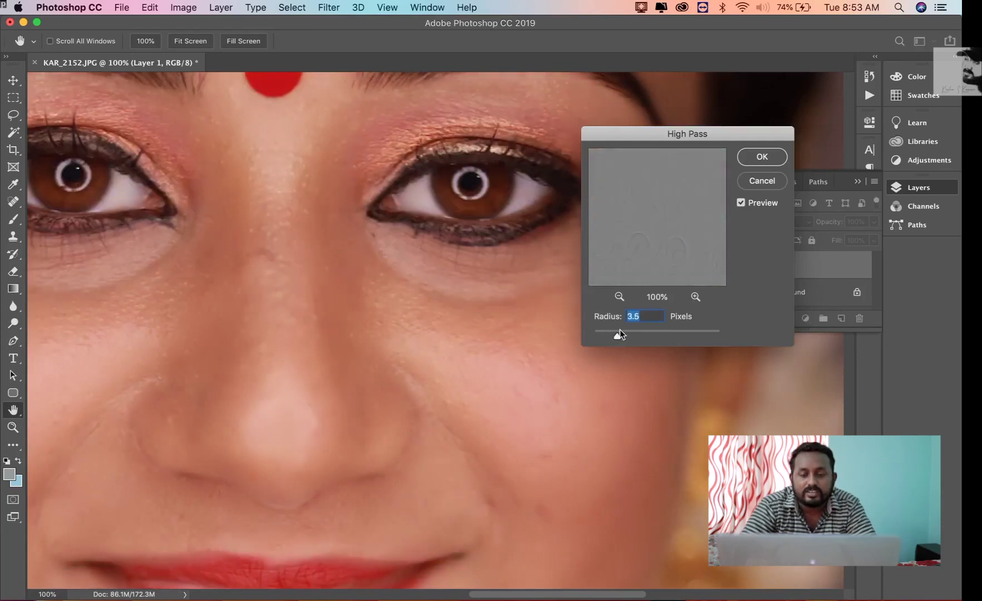
pyautogui.moveTo(629, 333); pyautogui.dragTo(645, 333)
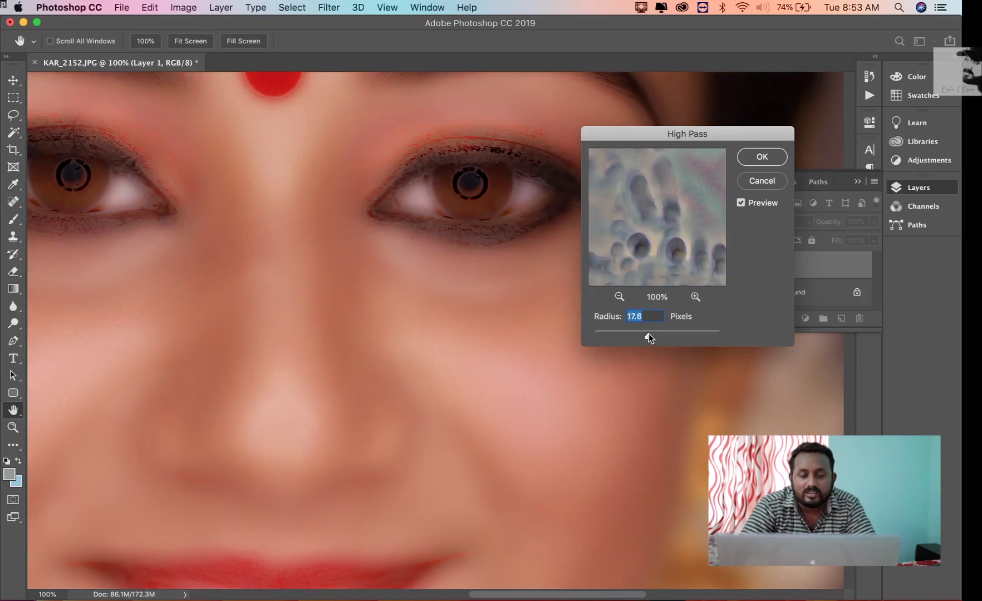
pyautogui.write('24')
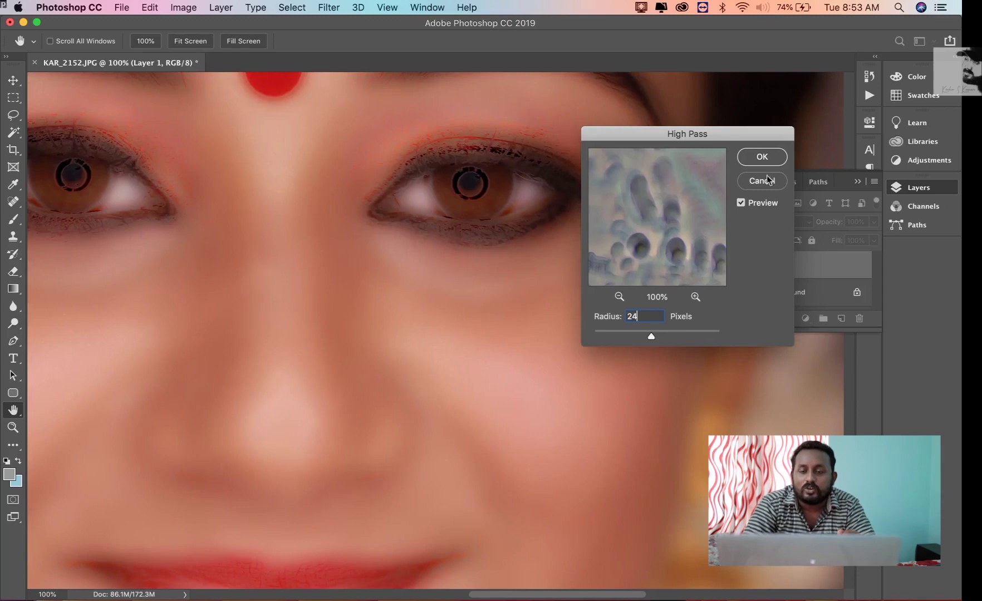
pyautogui.click(761, 156)
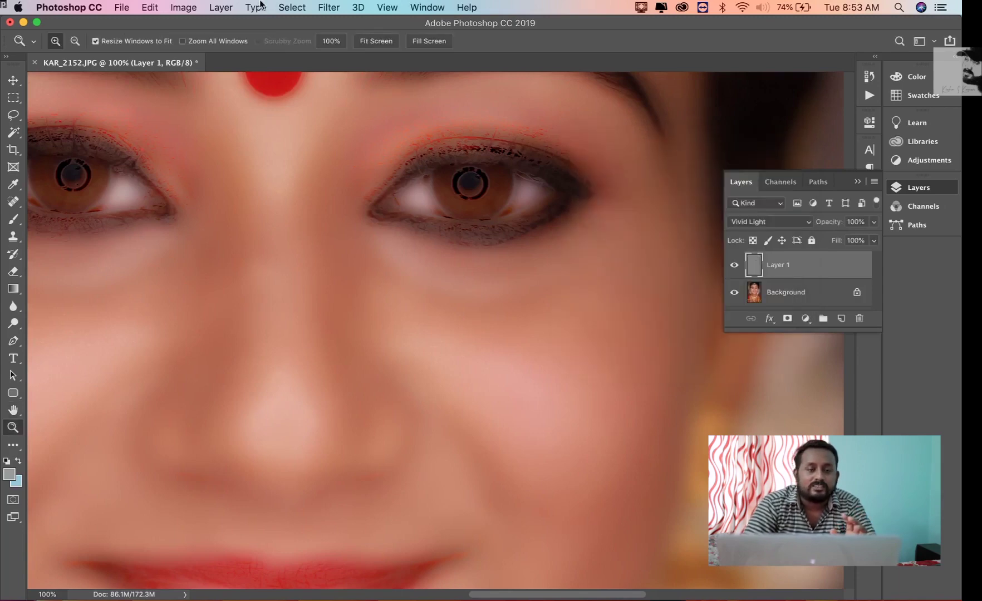
# Apply a Gaussian Blur with a radius of 0.6 pixels to the Vivid Light layer.
pyautogui.click(328, 8)
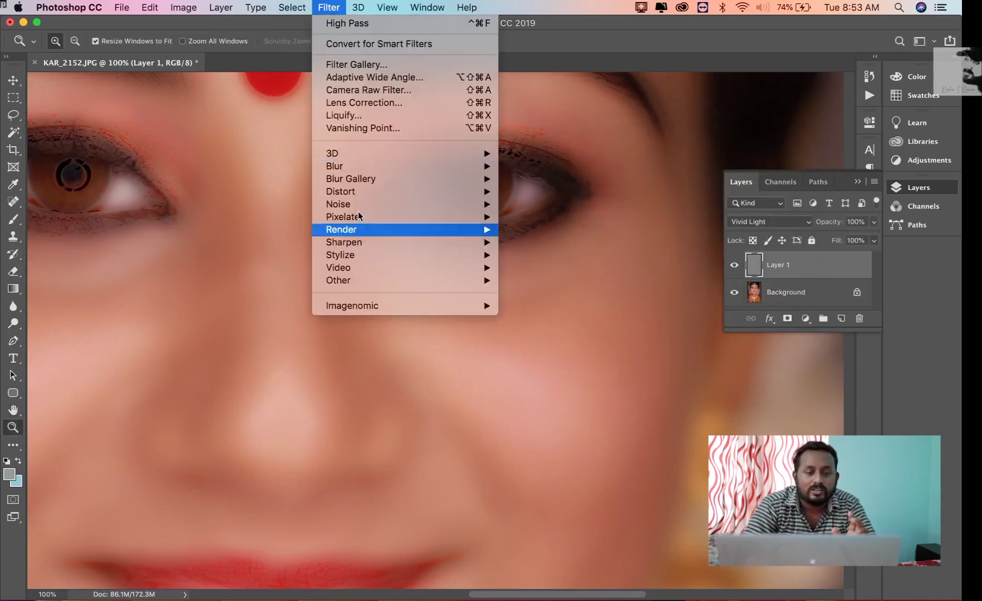
pyautogui.moveTo(361, 166)
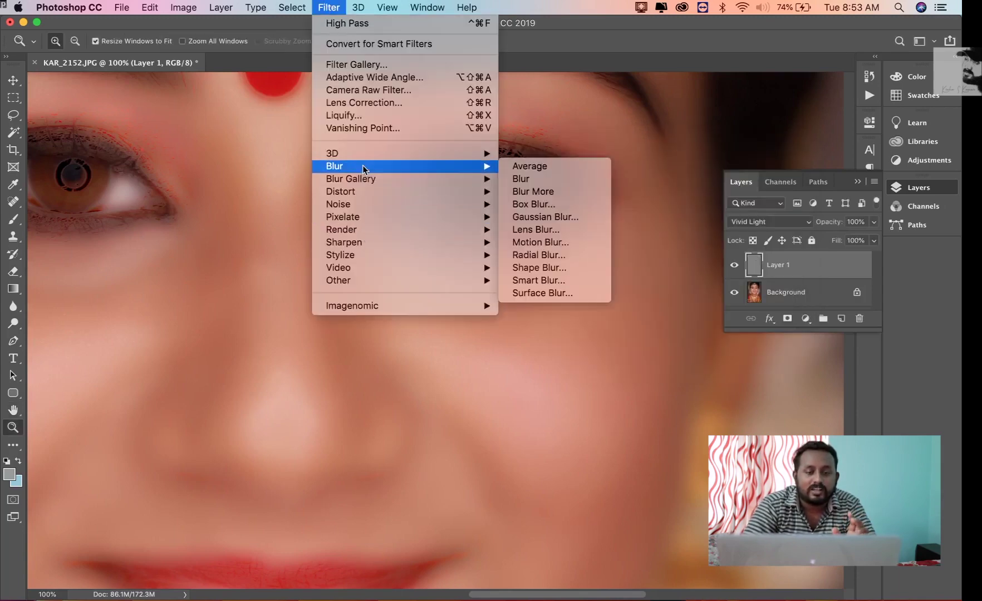
pyautogui.click(588, 222)
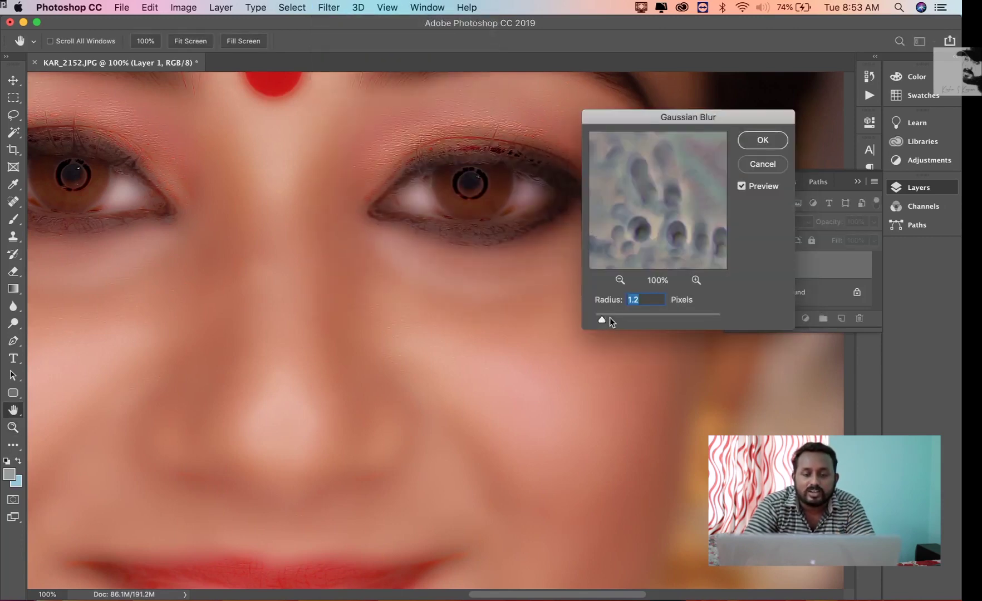
pyautogui.moveTo(623, 320); pyautogui.dragTo(627, 321)
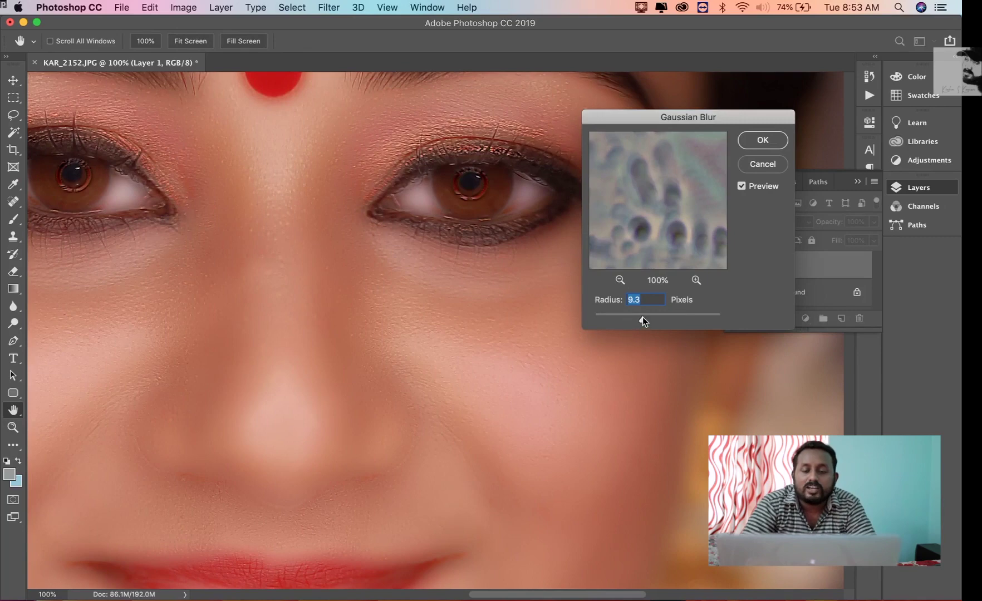
pyautogui.moveTo(642, 317); pyautogui.dragTo(669, 317)
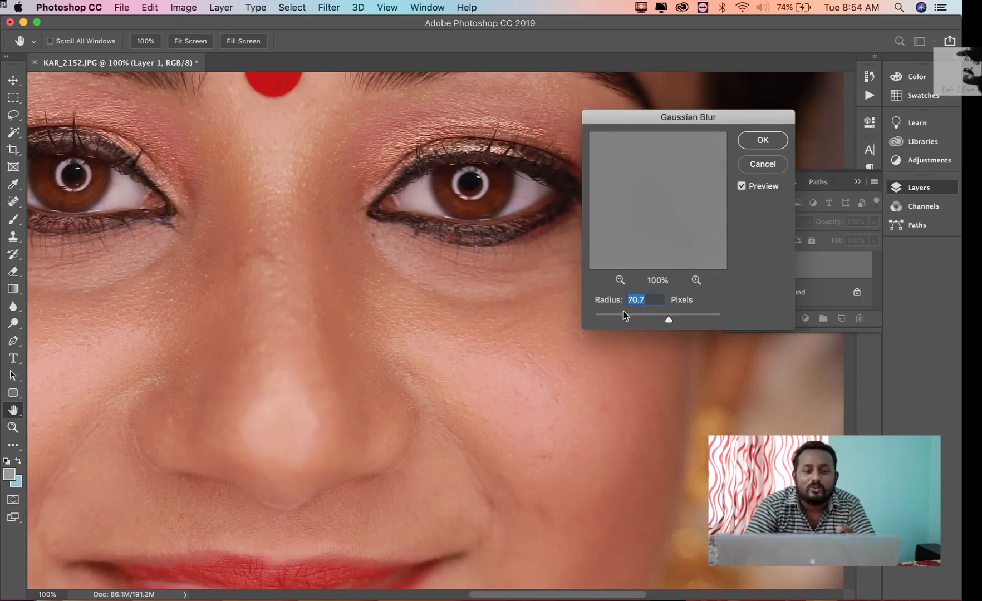
pyautogui.moveTo(602, 315); pyautogui.dragTo(593, 314)
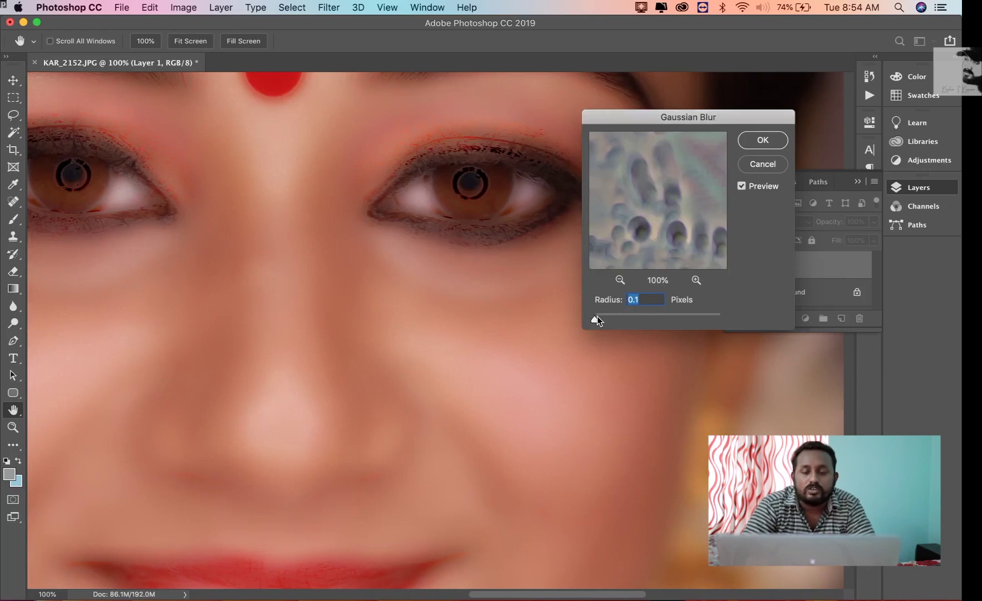
pyautogui.moveTo(597, 316); pyautogui.dragTo(598, 316)
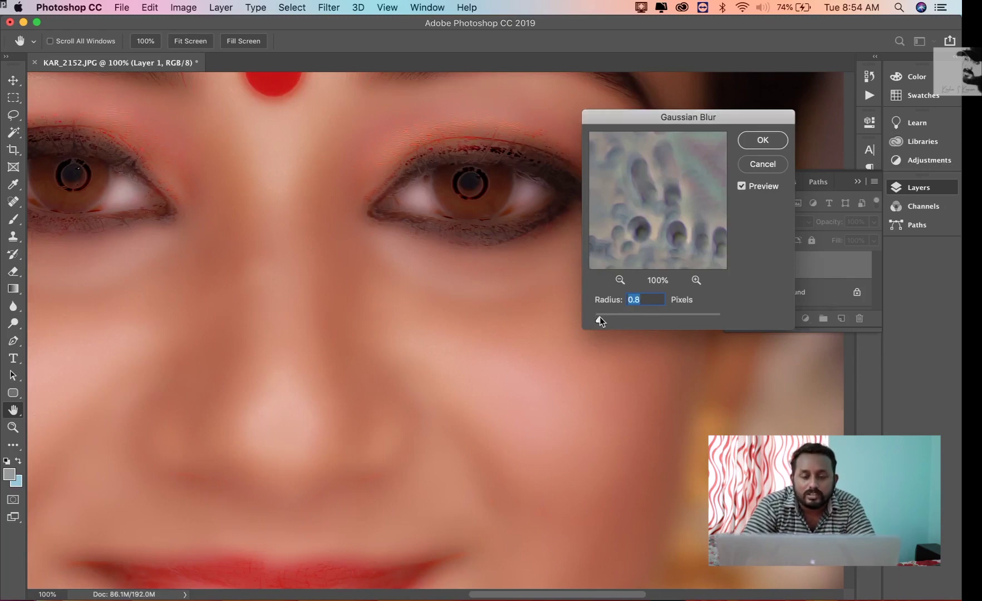
pyautogui.moveTo(599, 317); pyautogui.dragTo(601, 317)
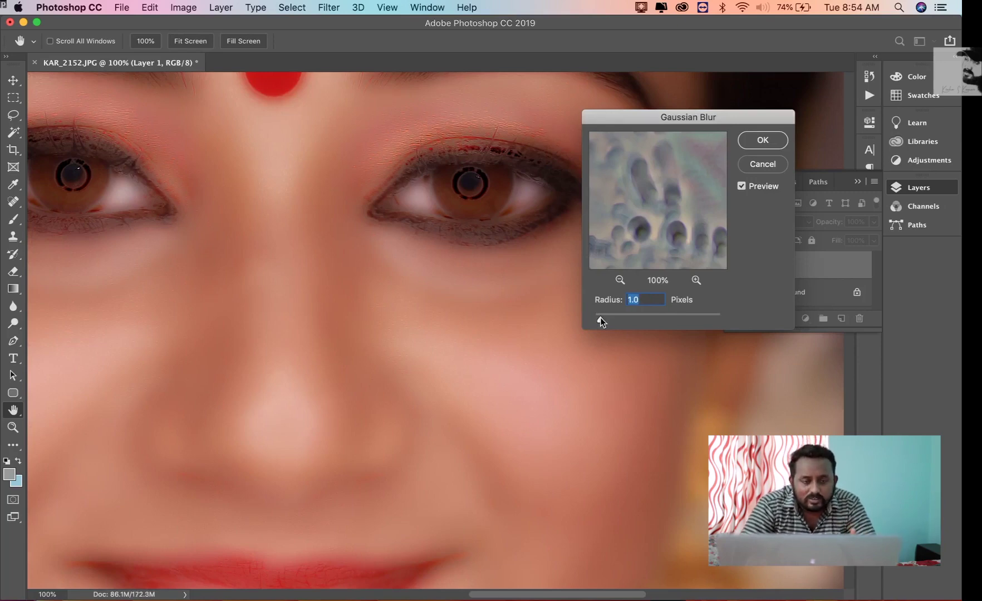
pyautogui.moveTo(599, 317); pyautogui.dragTo(597, 318)
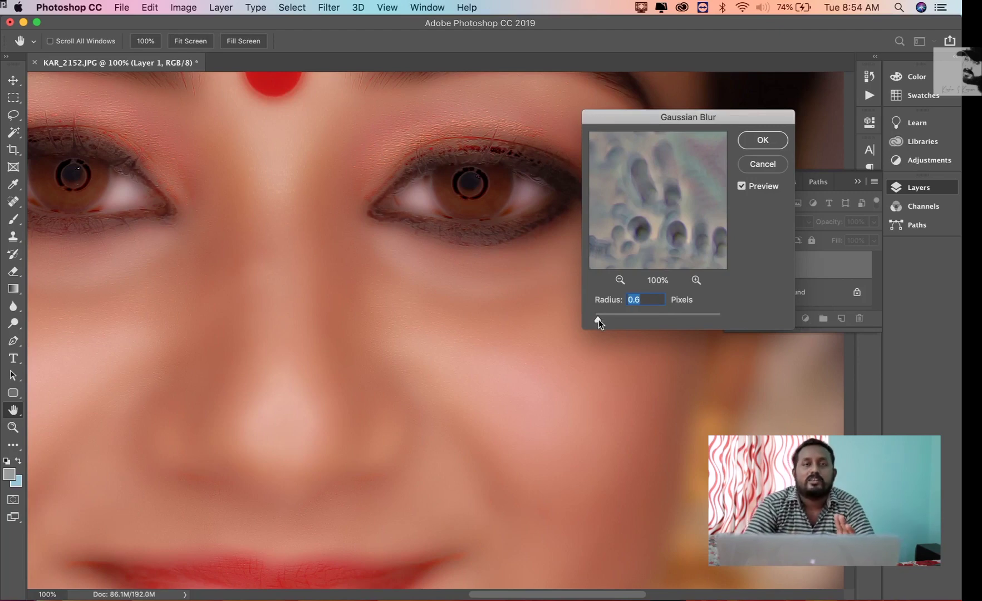
pyautogui.click(762, 141)
# Add a black layer mask to Layer 1 that hides the whole smoothing effect.
pyautogui.press('z')
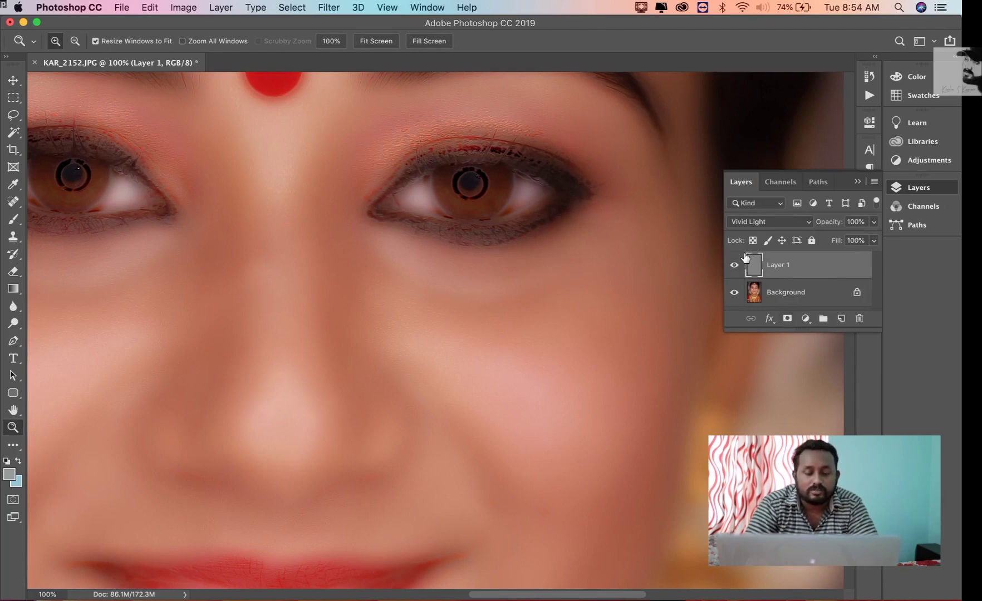
pyautogui.press('alt')
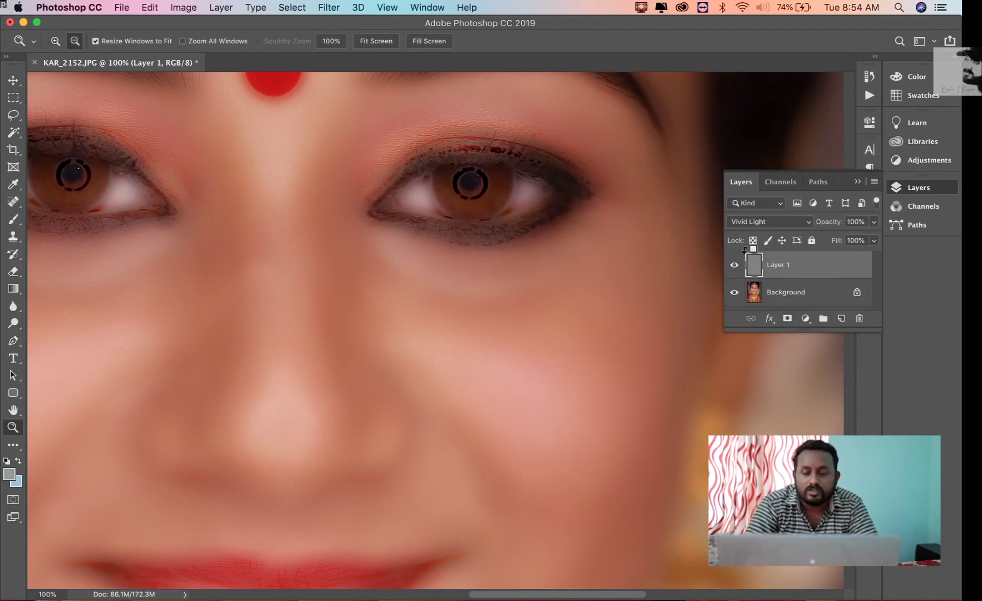
pyautogui.keyDown('alt'); pyautogui.click(787, 324); pyautogui.keyUp('alt')
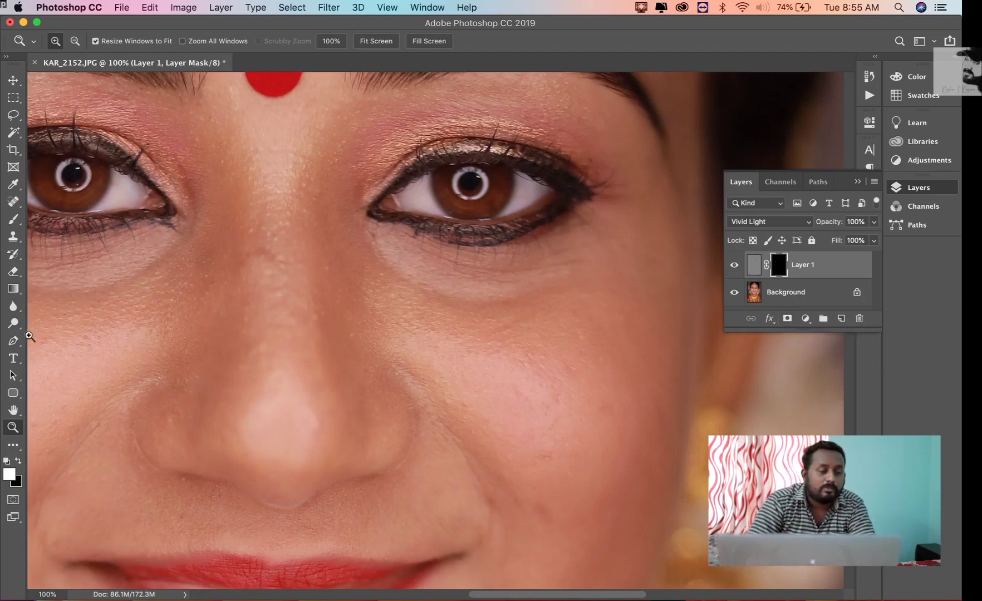
# Paint white on the Layer 1 mask with the Brush at 100% flow over the under-eye area and cheek on the face's right side.
pyautogui.click(16, 222)
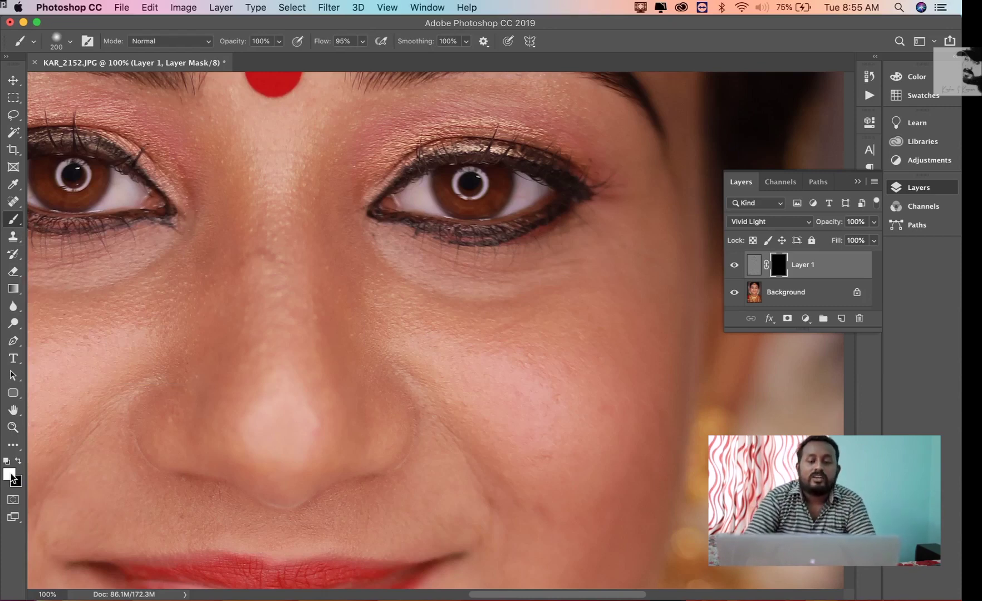
pyautogui.click(361, 41)
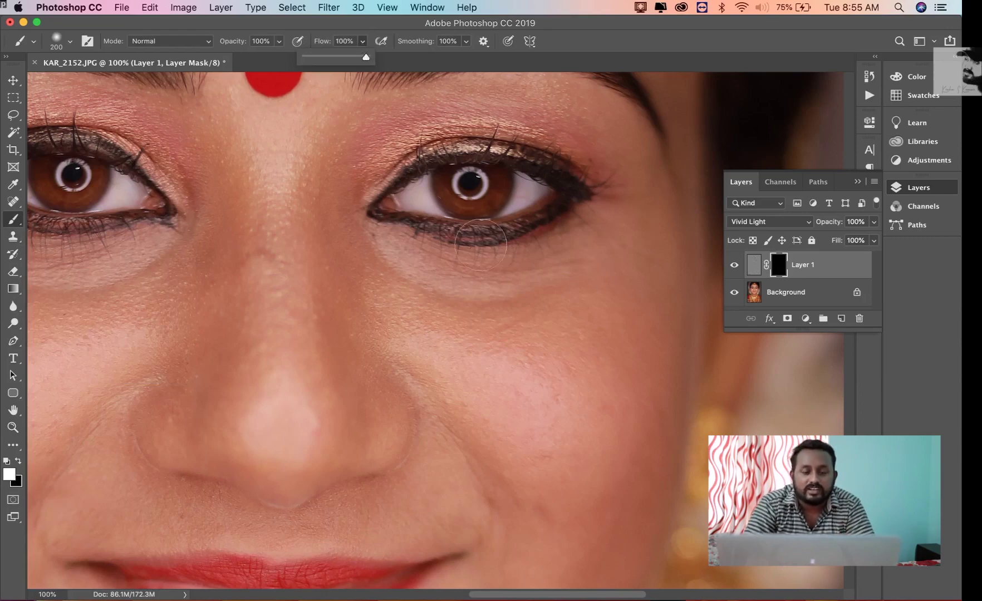
pyautogui.click(393, 294)
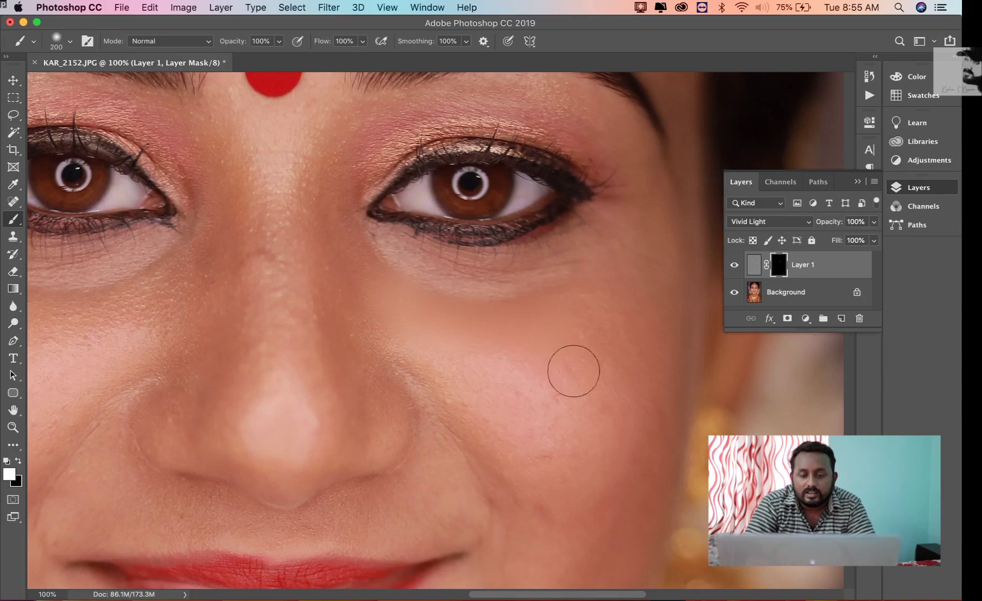
pyautogui.moveTo(593, 376)
pyautogui.mouseDown()
pyautogui.moveTo(620, 284)
pyautogui.moveTo(616, 401)
pyautogui.moveTo(605, 421)
pyautogui.mouseUp()
pyautogui.scroll(-2, 606, 420)
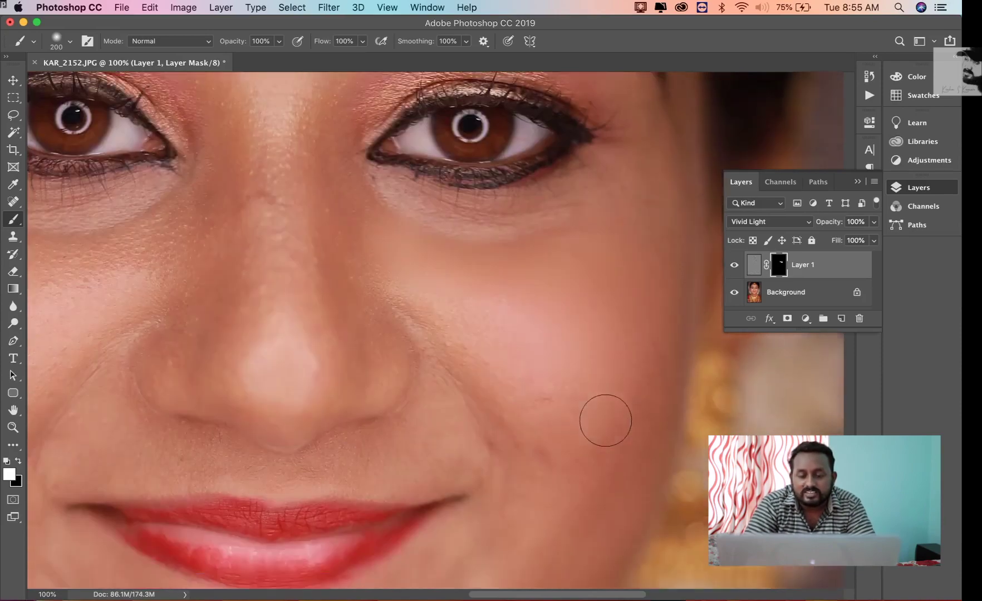
pyautogui.scroll(-3, 605, 421)
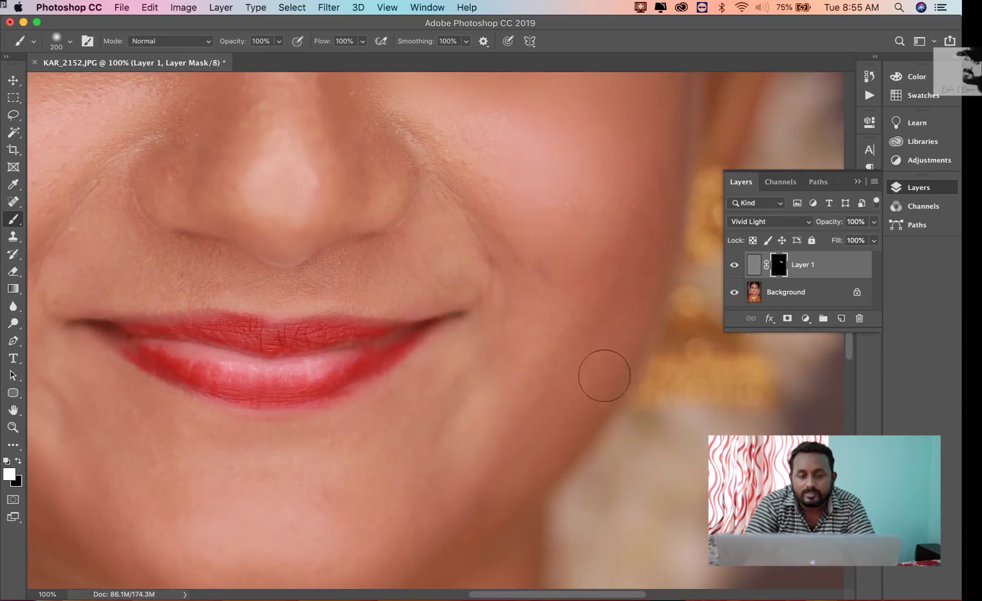
pyautogui.moveTo(519, 178)
pyautogui.mouseDown()
pyautogui.moveTo(434, 121)
pyautogui.moveTo(475, 121)
pyautogui.moveTo(524, 147)
pyautogui.moveTo(585, 287)
pyautogui.mouseUp()
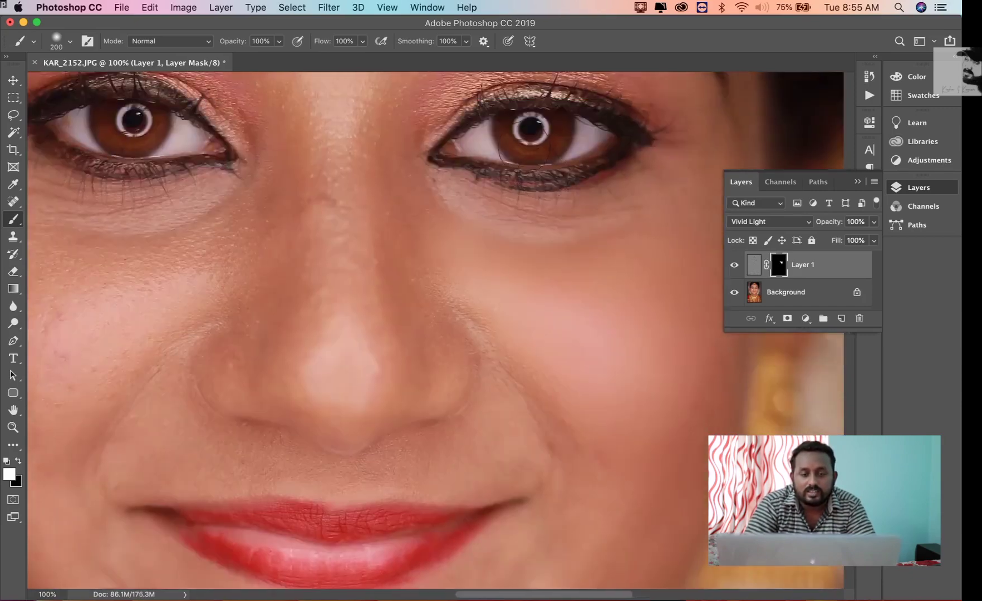
# Paint white on the mask over the bridge of the nose and the skin between the eyes.
pyautogui.hscroll(5, 524, 147)
pyautogui.hscroll(-10, 524, 147)
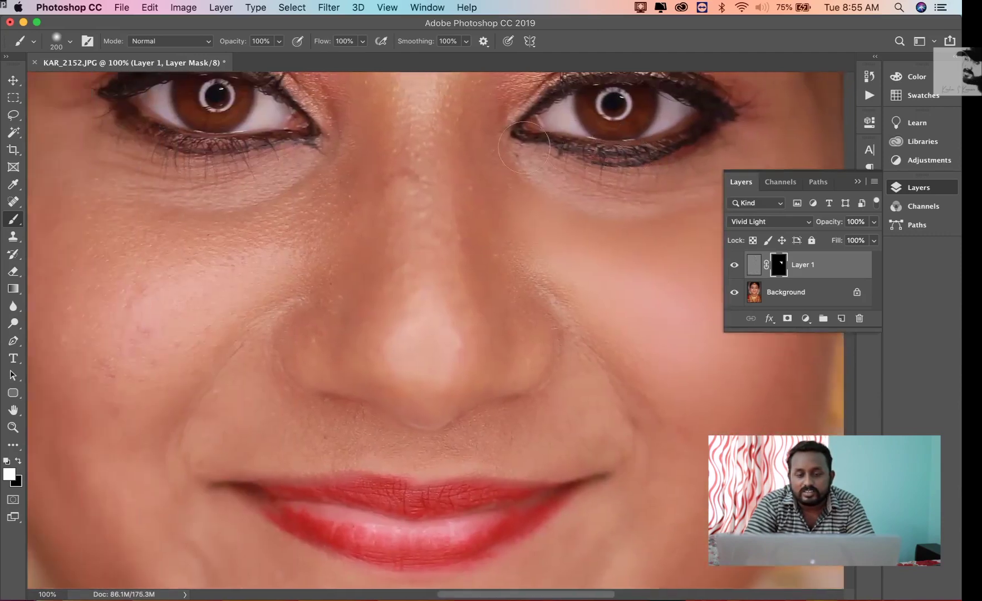
pyautogui.scroll(5, 523, 148)
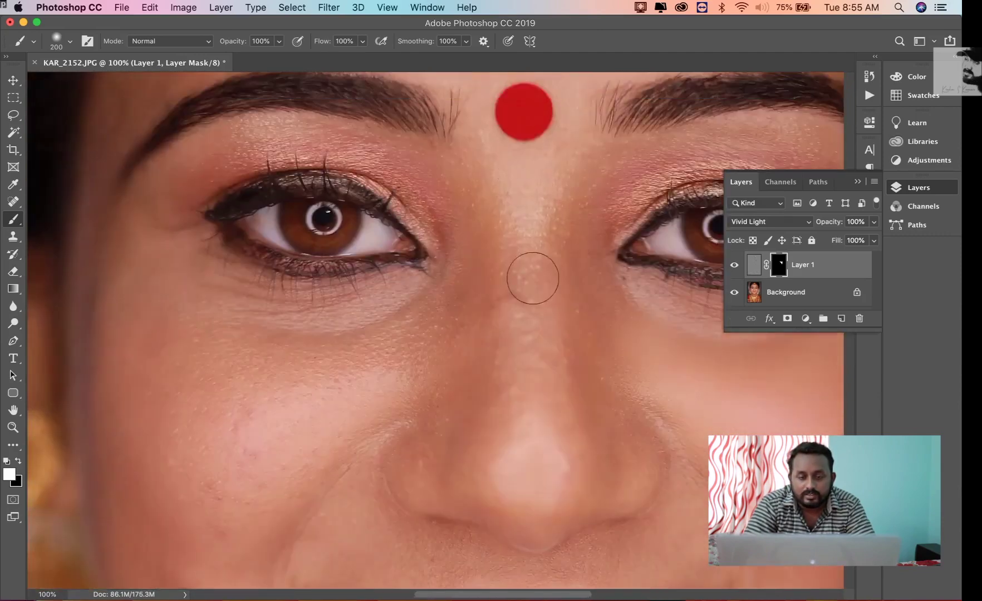
pyautogui.moveTo(526, 303)
pyautogui.mouseDown()
pyautogui.moveTo(513, 234)
pyautogui.moveTo(550, 393)
pyautogui.moveTo(544, 334)
pyautogui.moveTo(524, 331)
pyautogui.moveTo(520, 384)
pyautogui.moveTo(531, 240)
pyautogui.moveTo(625, 200)
pyautogui.moveTo(623, 179)
pyautogui.moveTo(594, 230)
pyautogui.mouseUp()
# Reduce the brush size to 150 and paint white on the mask over the fold between the nostril and the mouth corner.
pyautogui.press('[')
pyautogui.press('[')
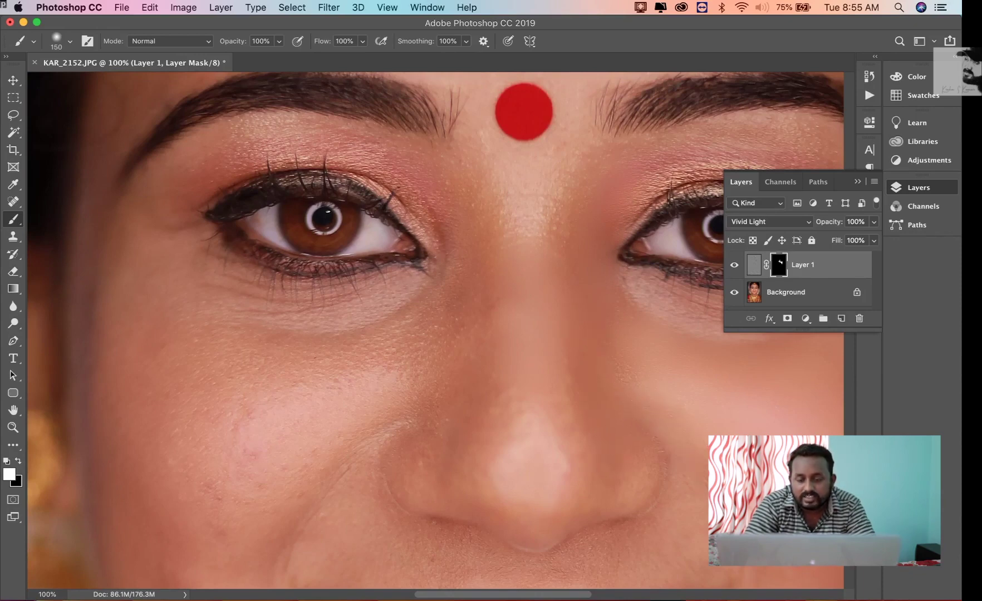
pyautogui.scroll(-8, 634, 390)
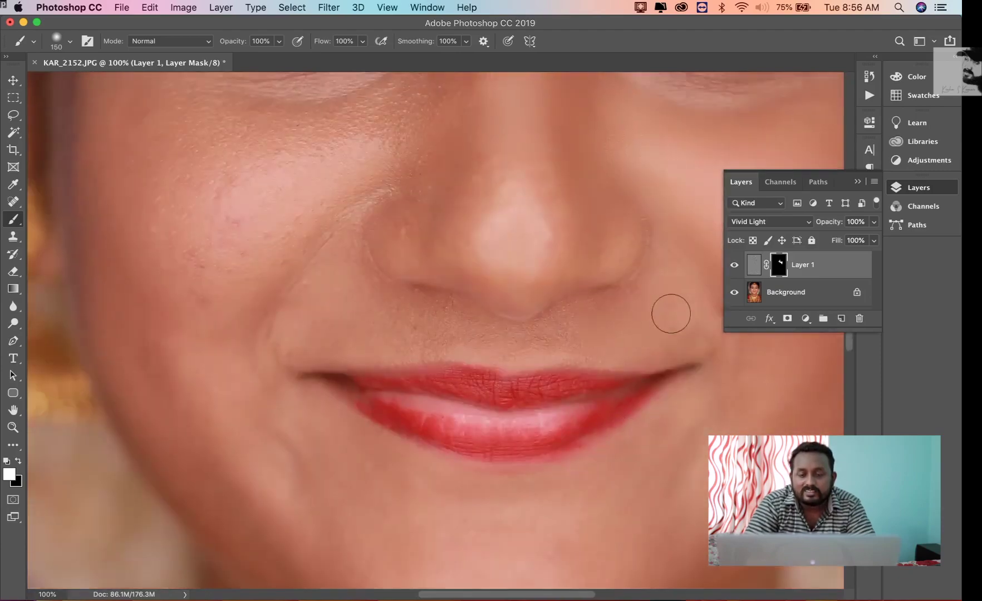
pyautogui.moveTo(665, 288); pyautogui.dragTo(656, 299)
# Paint white on the mask over the cheek on the face's left side, from beside the nose to below the eye.
pyautogui.hscroll(-10, 656, 299)
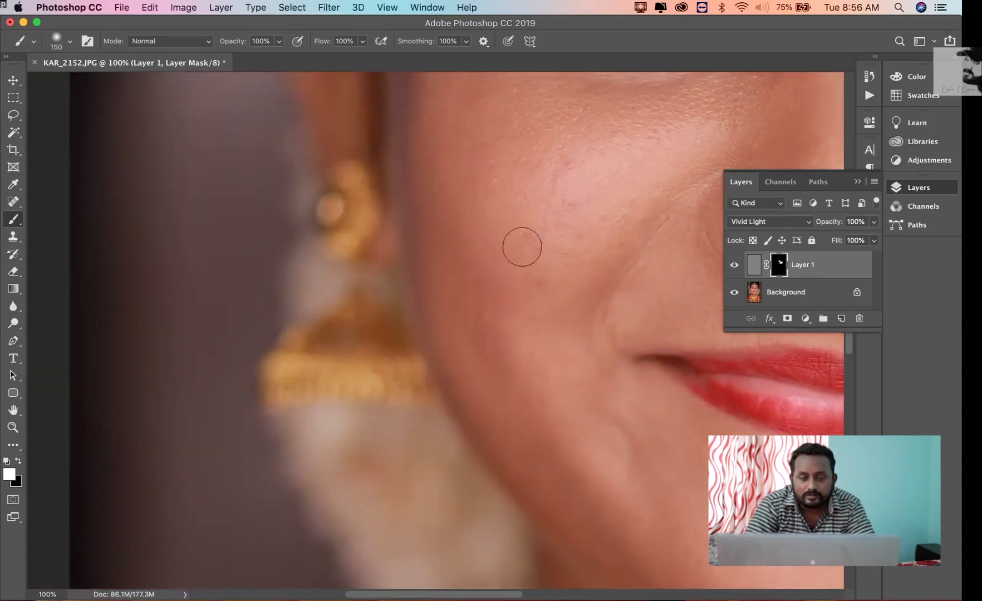
pyautogui.scroll(6, 508, 179)
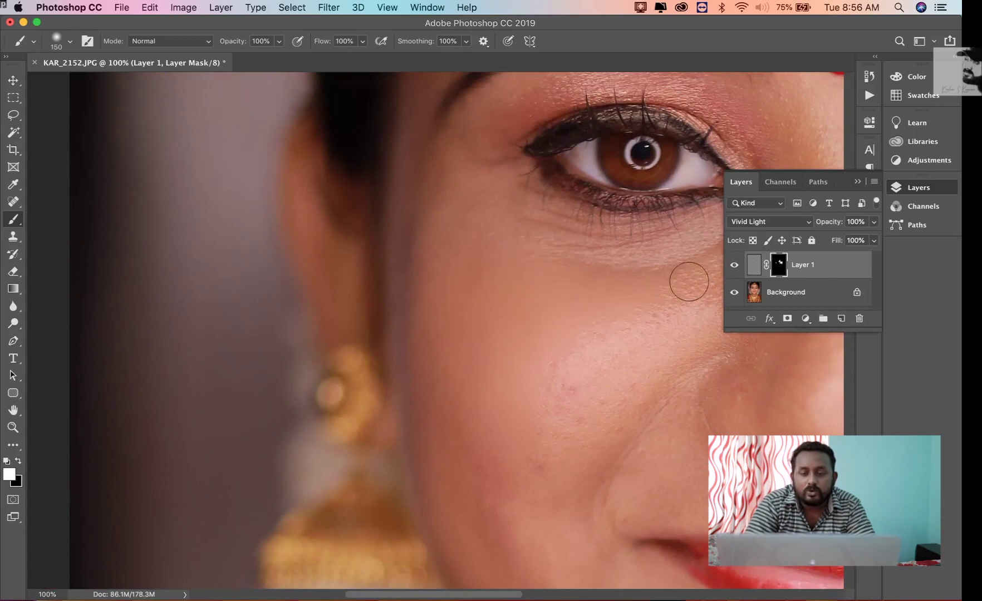
pyautogui.hscroll(5, 688, 281)
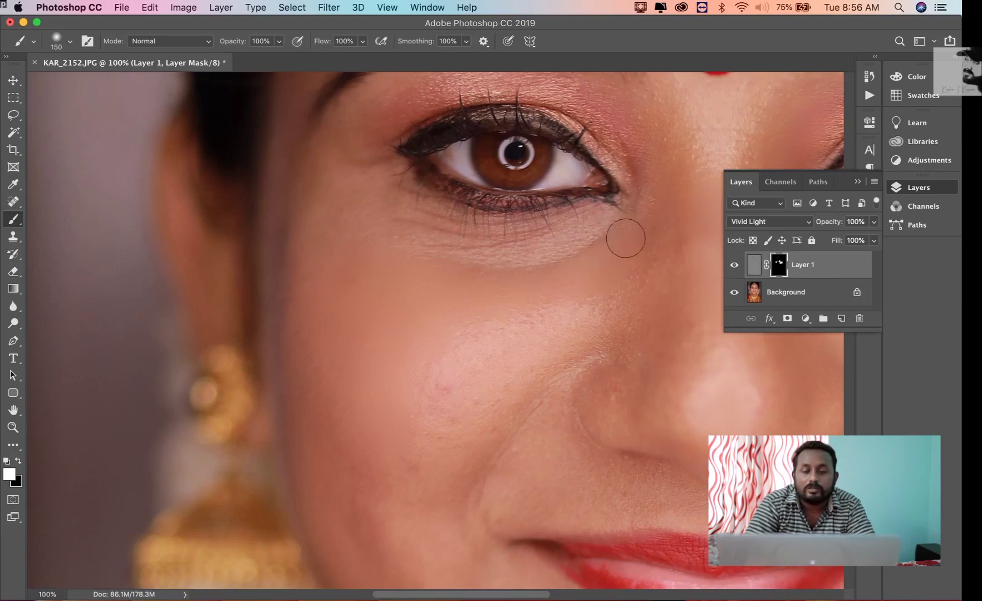
pyautogui.moveTo(571, 299)
pyautogui.mouseDown()
pyautogui.moveTo(471, 341)
pyautogui.moveTo(441, 367)
pyautogui.moveTo(415, 419)
pyautogui.mouseUp()
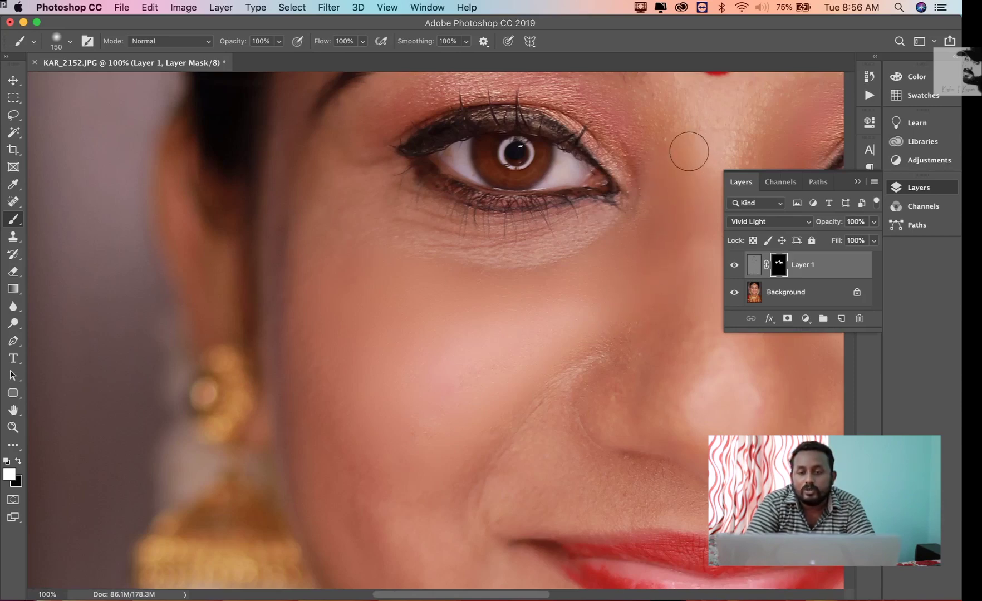
# Paint white on the mask over the upper eyelid and the skin around the eye on the face's left side.
pyautogui.hscroll(-3, 689, 151)
pyautogui.scroll(2, 689, 152)
pyautogui.scroll(5, 689, 151)
pyautogui.hscroll(-2, 689, 152)
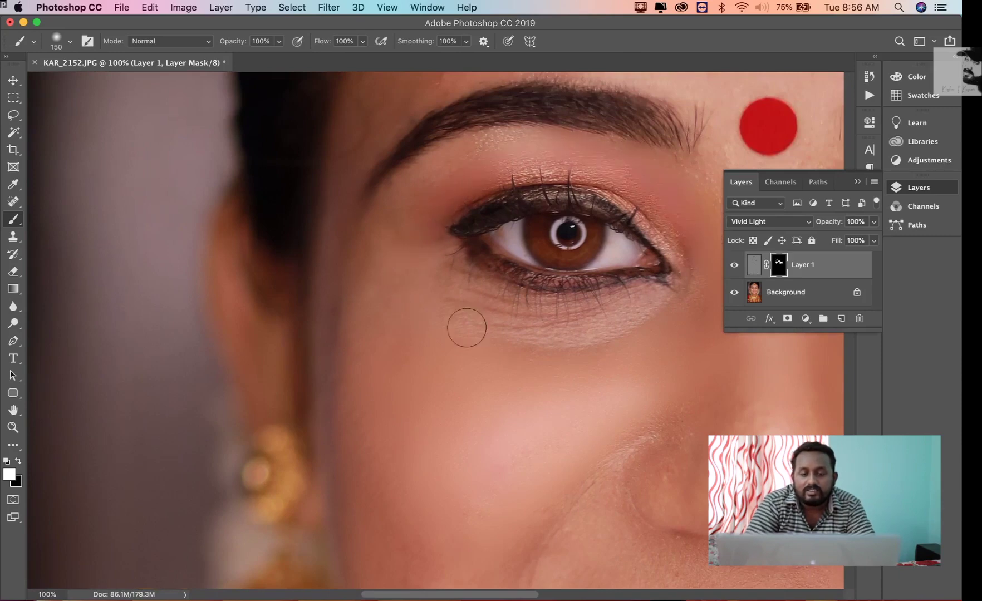
# Paint white on the mask over the lower cheek and jaw beside the mouth on the face's left side.
pyautogui.scroll(-10, 370, 376)
pyautogui.rightClick(374, 374)
pyautogui.click(409, 145)
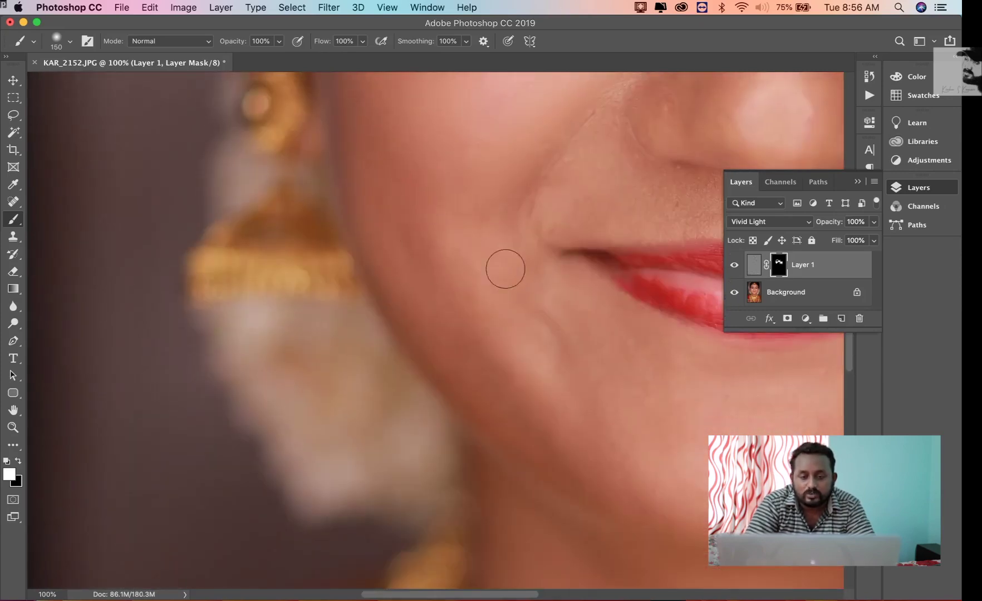
pyautogui.moveTo(505, 269)
pyautogui.mouseDown()
pyautogui.moveTo(523, 304)
pyautogui.moveTo(541, 295)
pyautogui.moveTo(559, 356)
pyautogui.moveTo(623, 374)
pyautogui.moveTo(623, 396)
pyautogui.moveTo(604, 382)
pyautogui.moveTo(615, 341)
pyautogui.moveTo(659, 378)
pyautogui.moveTo(658, 398)
pyautogui.moveTo(702, 395)
pyautogui.moveTo(720, 413)
pyautogui.mouseUp()
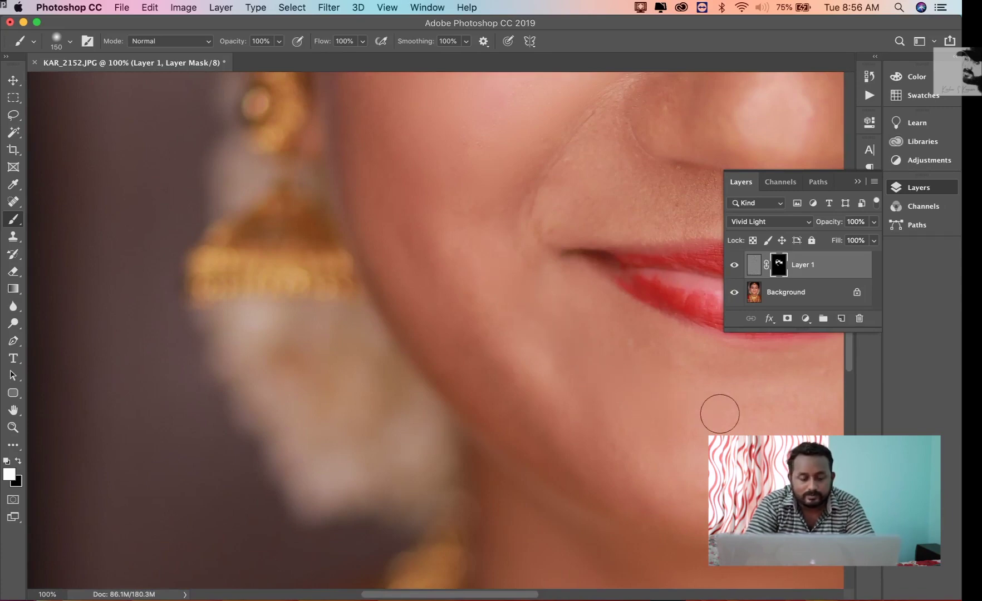
# Paint white on the mask over the nose, upper lip area and chin with a 125-pixel brush.
pyautogui.press('z')
pyautogui.moveTo(651, 378); pyautogui.dragTo(606, 419)
pyautogui.press('super+minus')
pyautogui.press('super+minus')
pyautogui.press('super+minus')
pyautogui.press('super+minus')
pyautogui.scroll(-5, 603, 534)
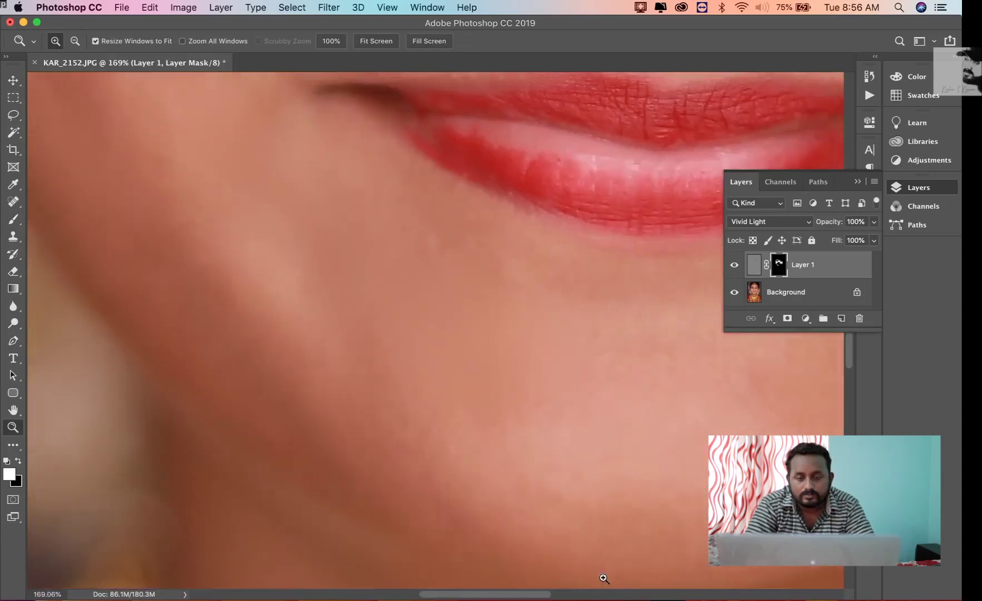
pyautogui.scroll(-4, 467, 166)
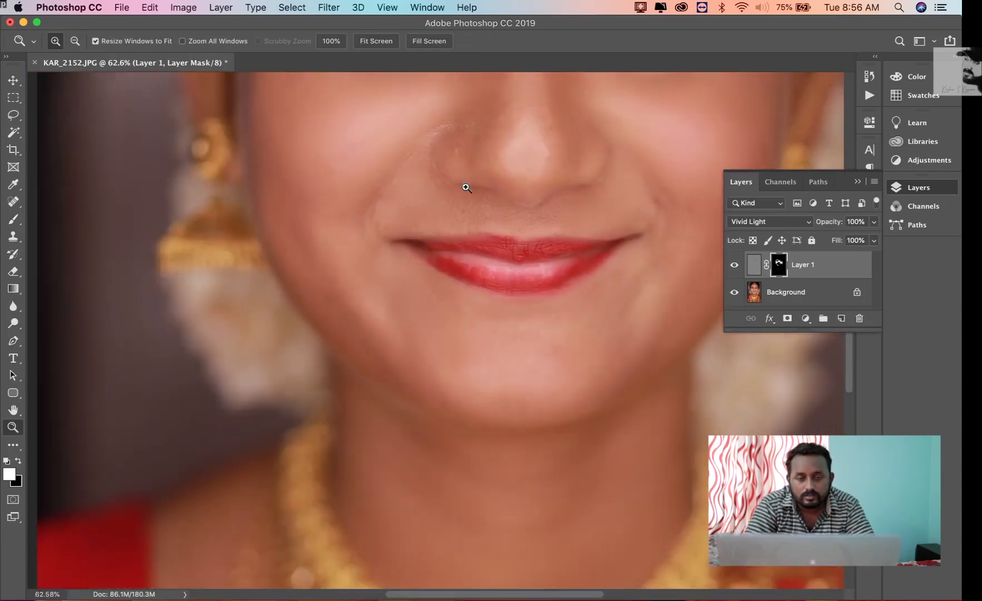
pyautogui.press('b')
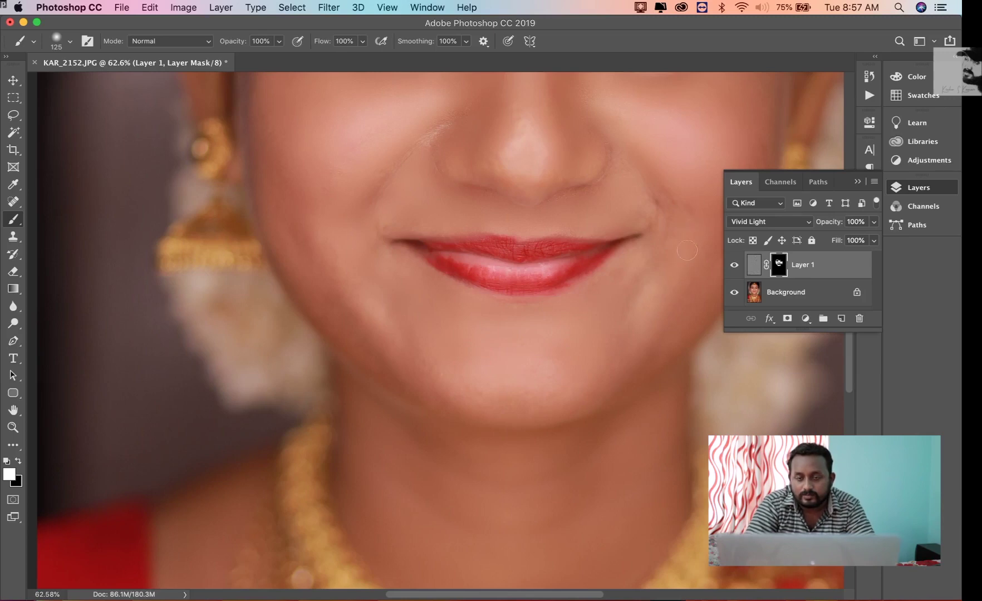
# Paint white on the mask over the forehead and the remaining skin around the eyebrows.
pyautogui.scroll(10, 687, 250)
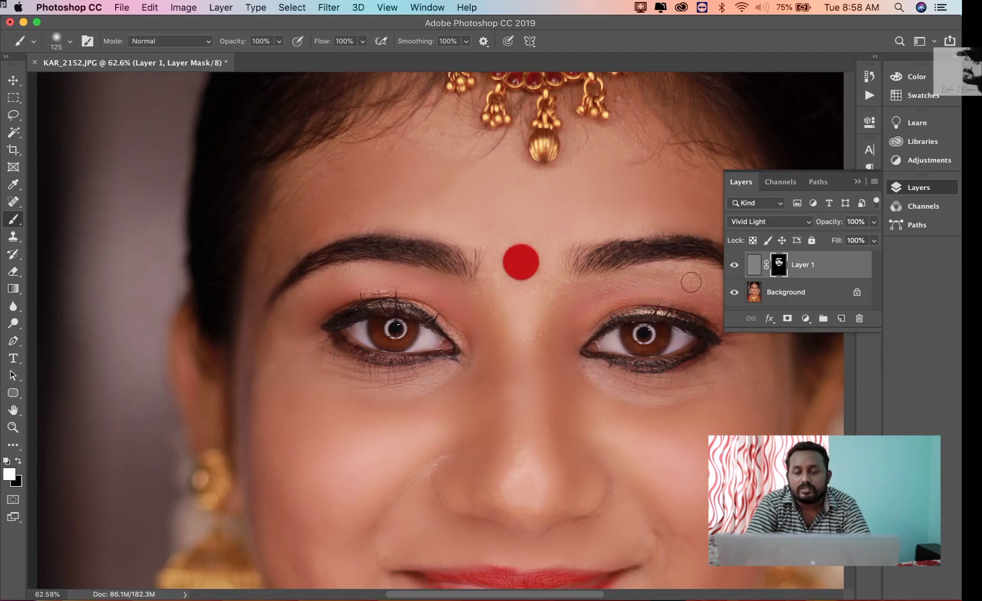
pyautogui.hscroll(5, 712, 298)
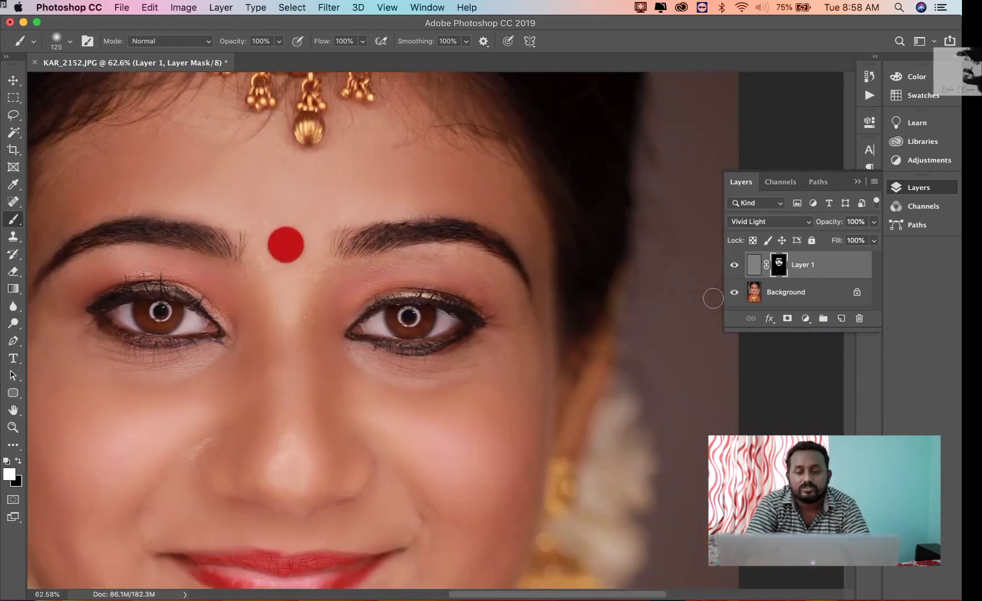
pyautogui.hscroll(-2, 713, 298)
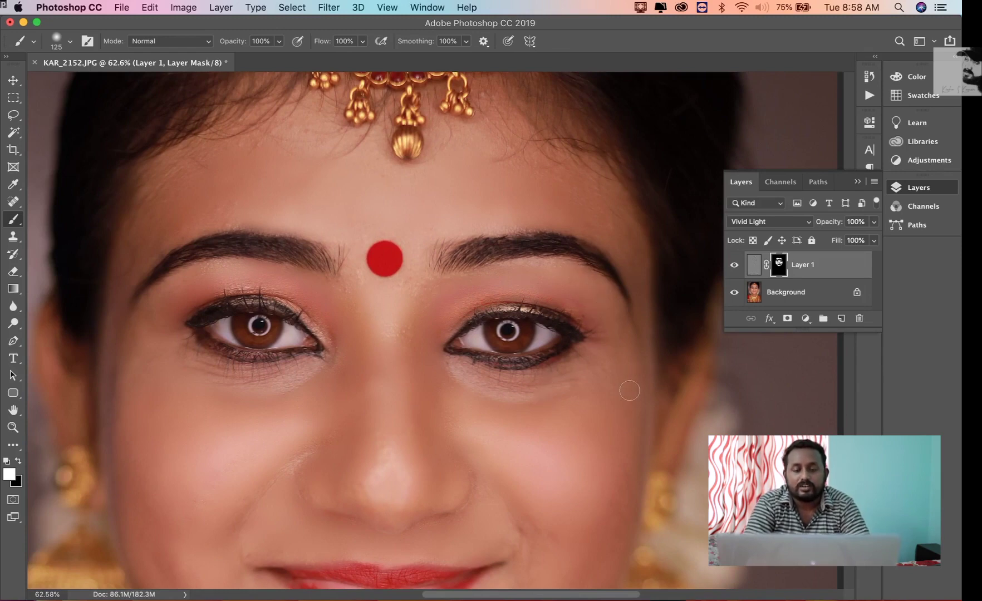
# Fit the whole portrait in view and toggle Layer 1's visibility to compare the skin before and after smoothing.
pyautogui.press('z')
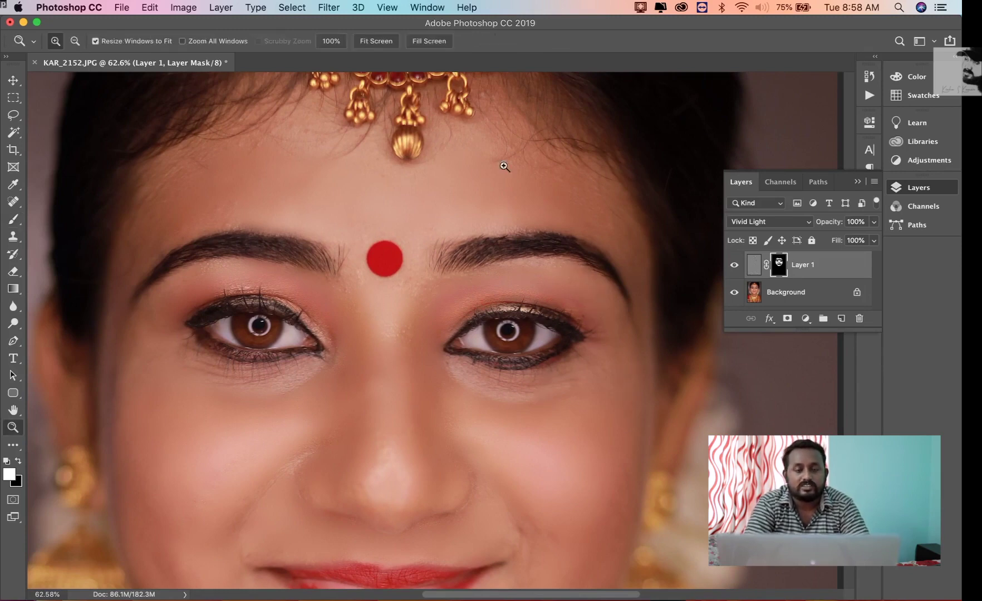
pyautogui.click(368, 42)
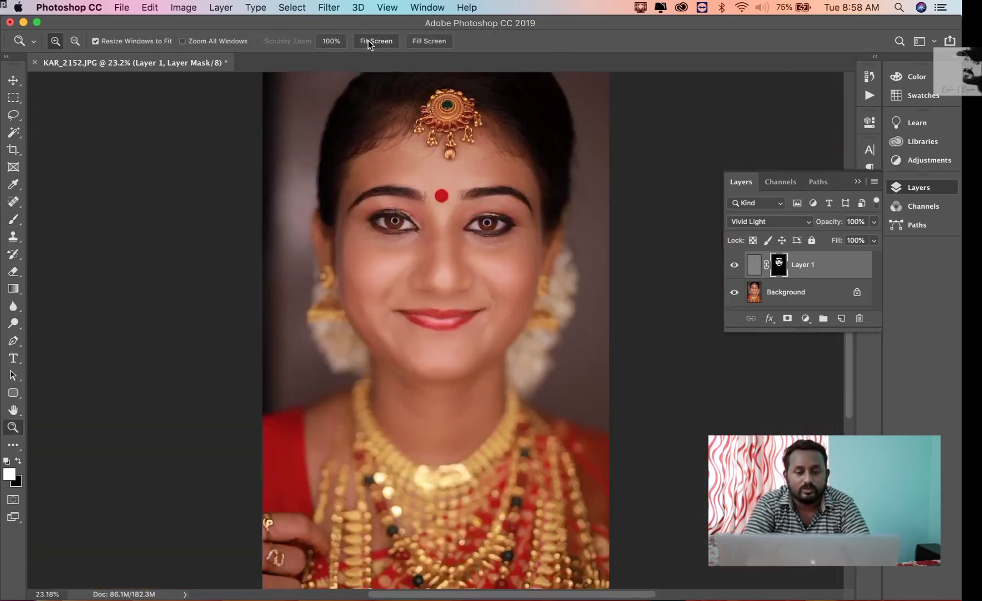
pyautogui.click(733, 266)
pyautogui.click(734, 266)
pyautogui.click(733, 266)
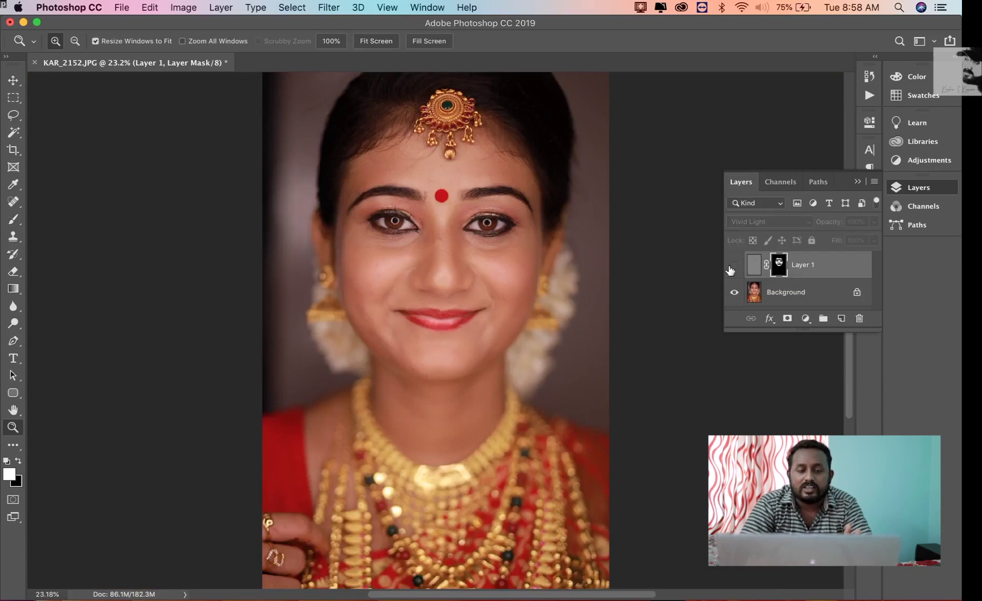
pyautogui.click(731, 267)
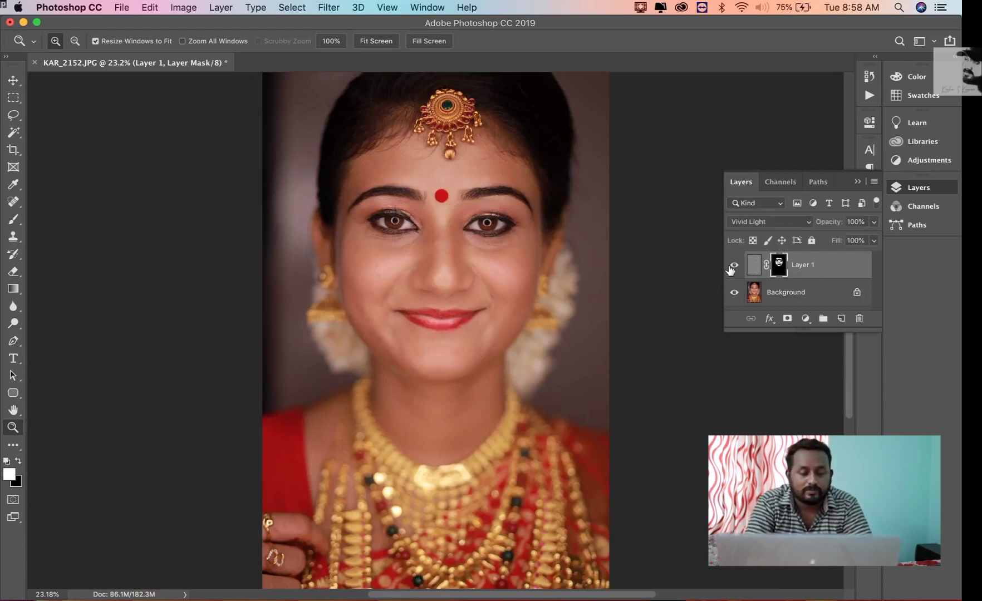
# Inspect the smoothed skin at 100% zoom, and compare it with the original at 33.3% by hiding and showing Layer 1.
pyautogui.press('super+equal')
pyautogui.press('super+equal')
pyautogui.press('super+equal')
pyautogui.press('super+equal')
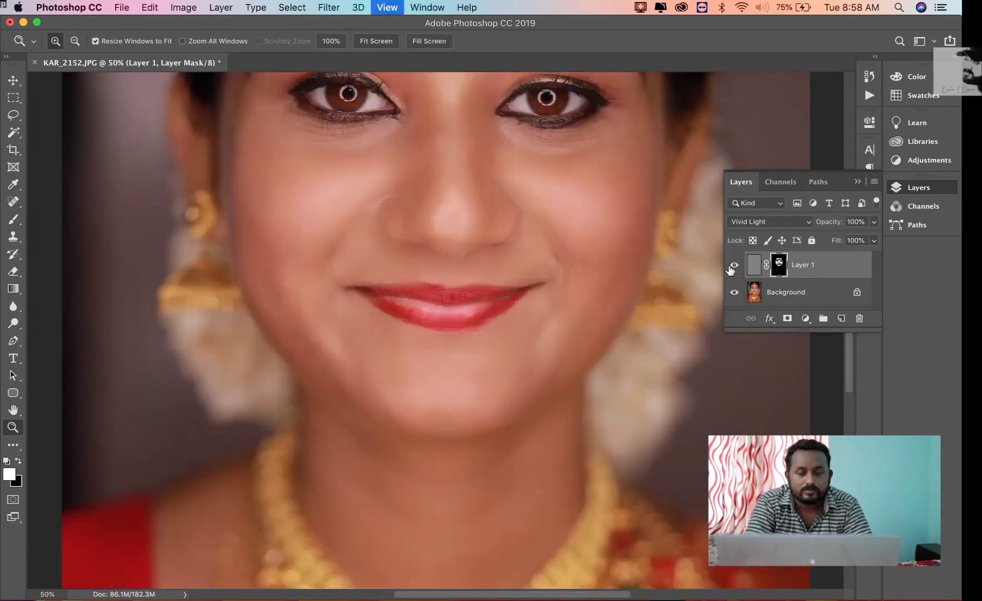
pyautogui.press('super+equal')
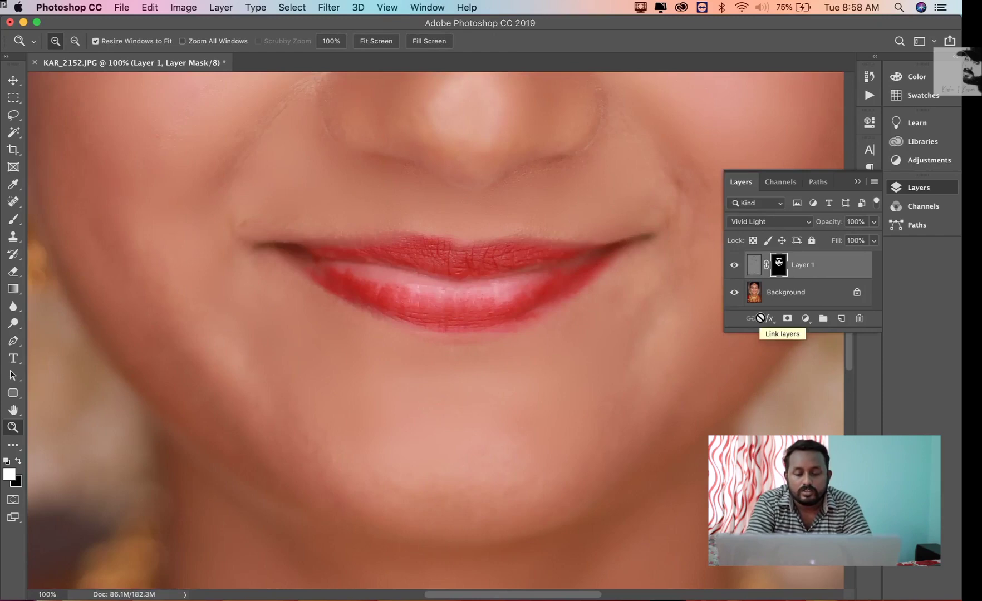
pyautogui.press('super+minus')
pyautogui.press('super+minus')
pyautogui.press('super+minus')
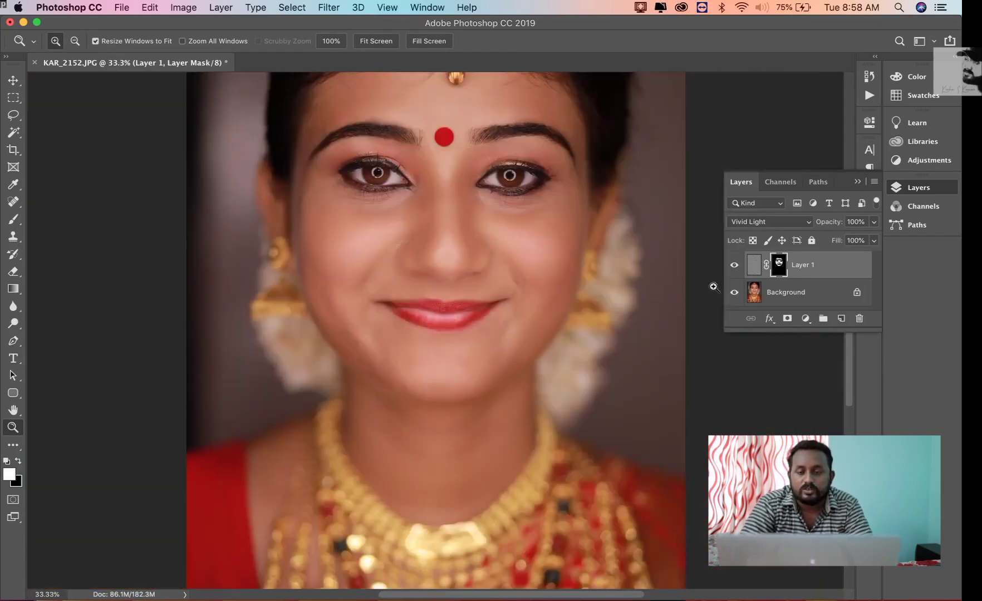
pyautogui.click(735, 267)
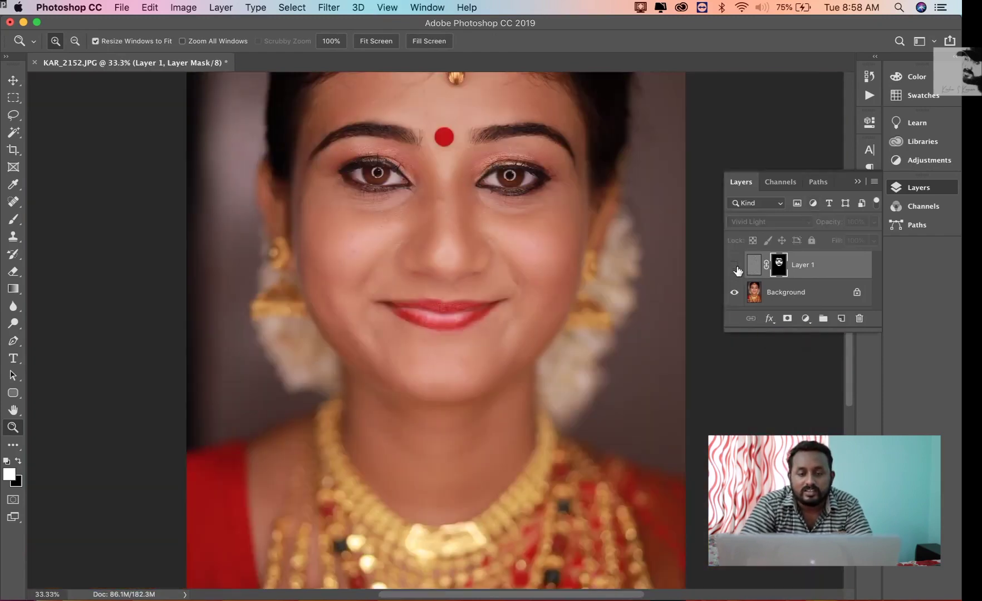
pyautogui.click(735, 266)
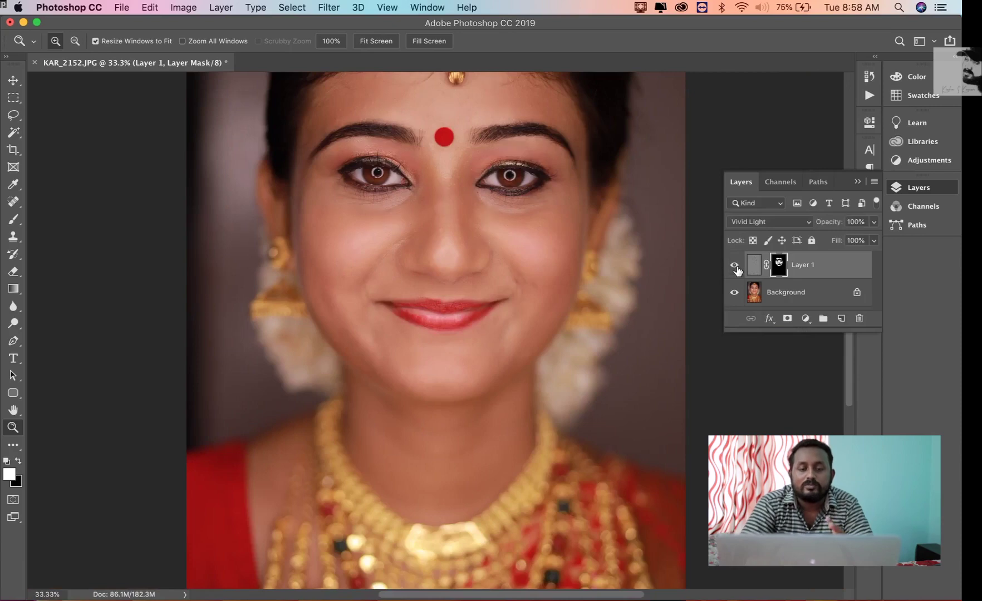